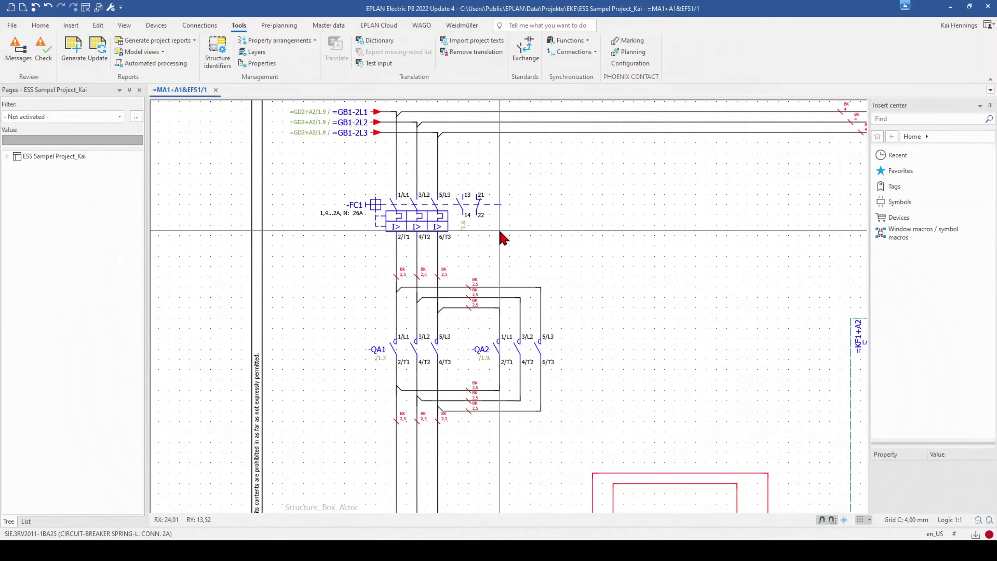
Zoom in on the -FC1 breaker and its rating text
scroll(315, 210, up, 2)
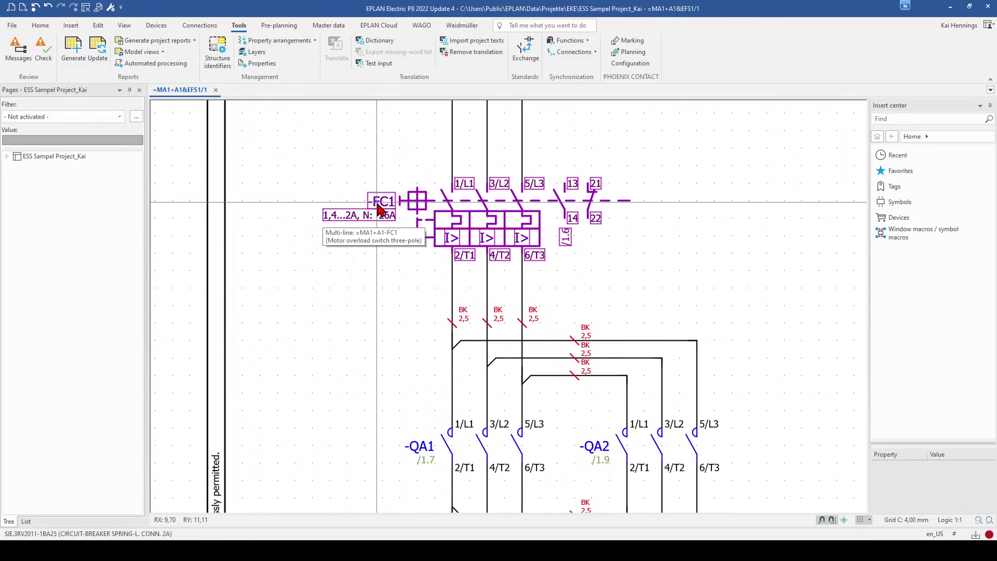
Select the -FC1 motor overload switch on the schematic
click(450, 205)
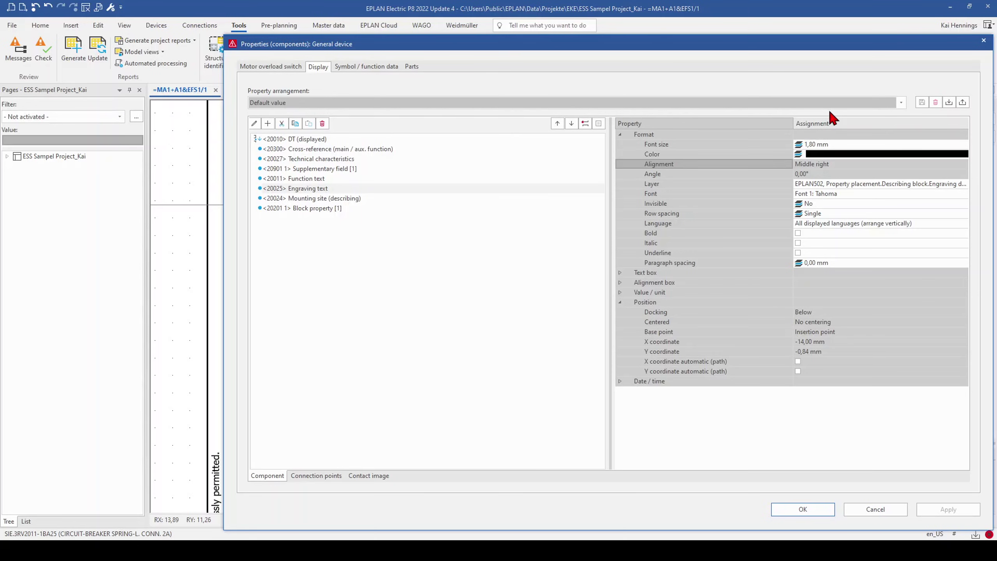
click(306, 140)
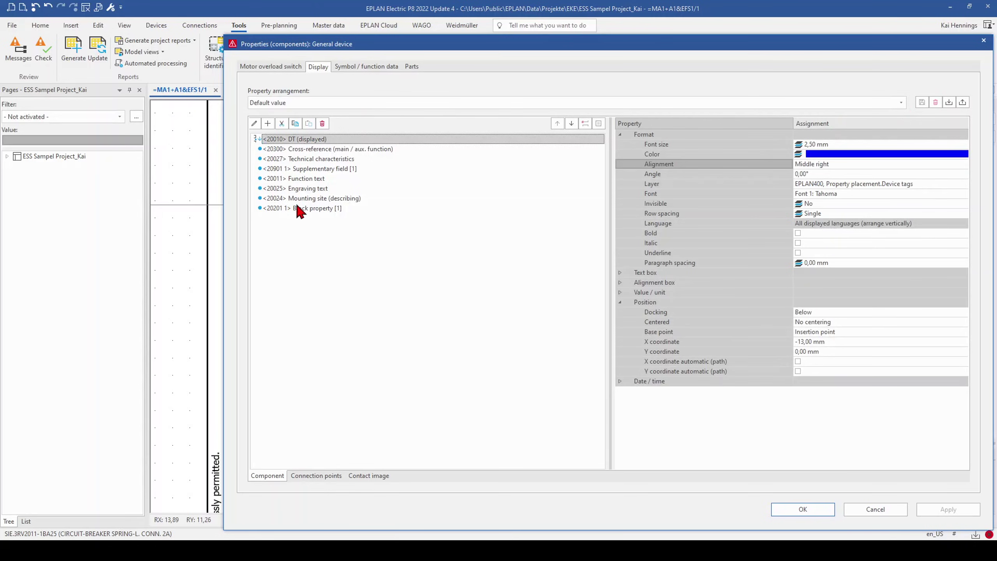
click(256, 67)
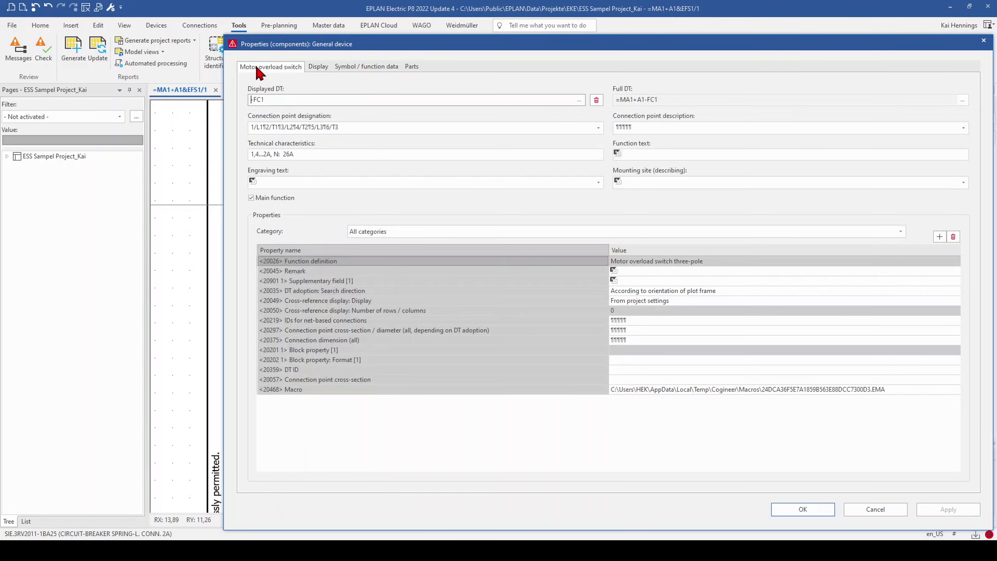
double_click(276, 101)
drag(312, 154, 210, 154)
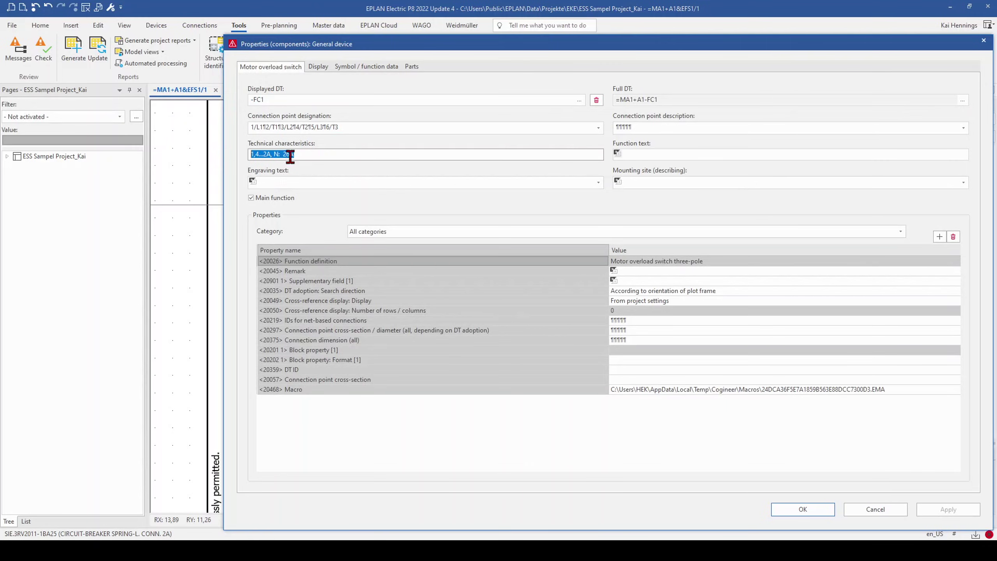
click(318, 66)
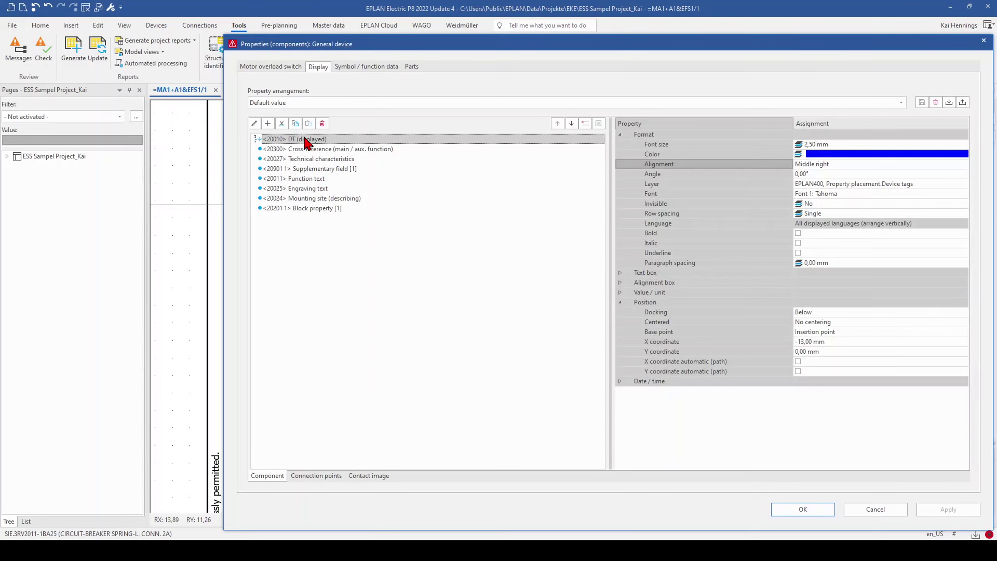
click(312, 160)
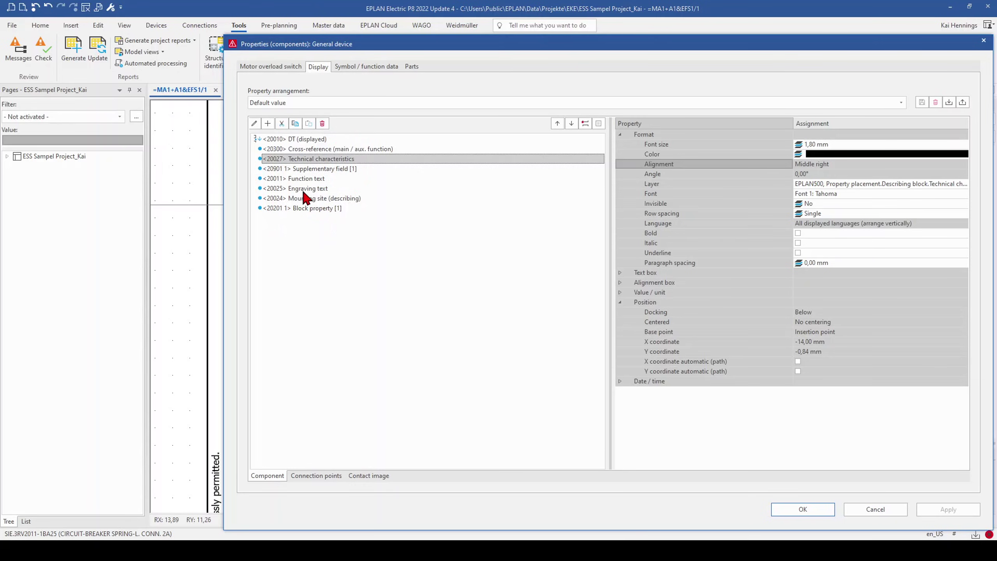
click(307, 189)
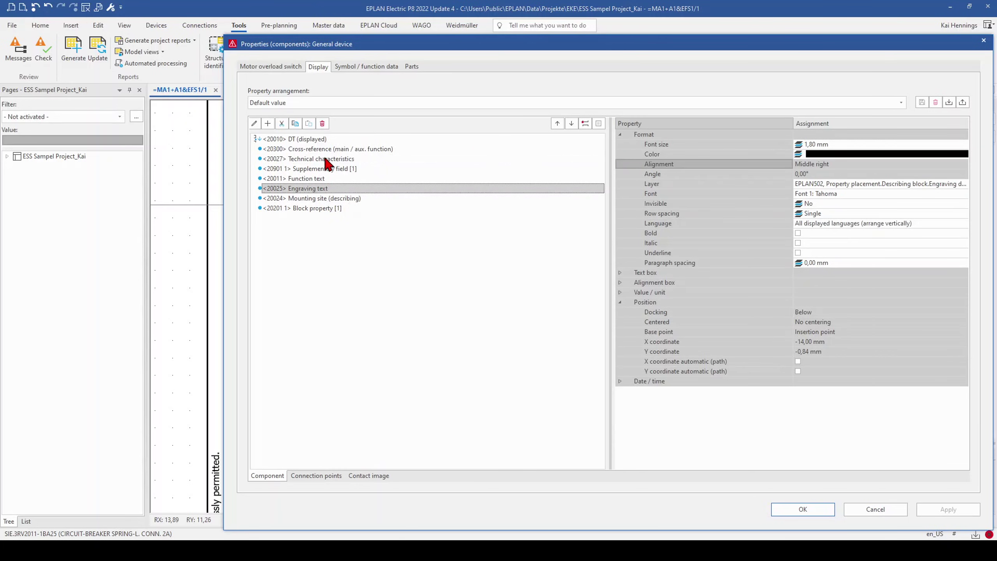
Replace FC1's engraving text with the part Order number in the displayed properties
click(322, 124)
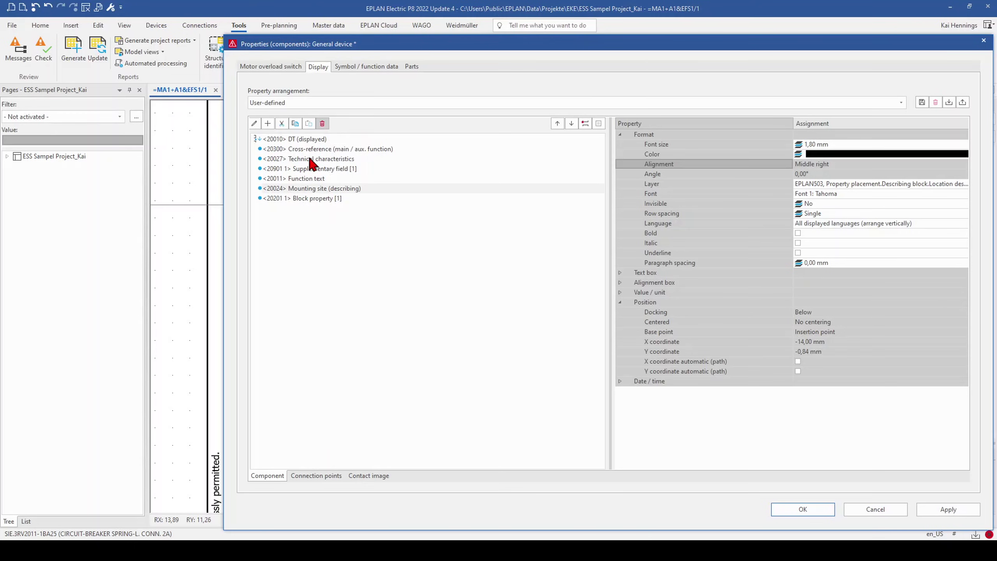
click(267, 124)
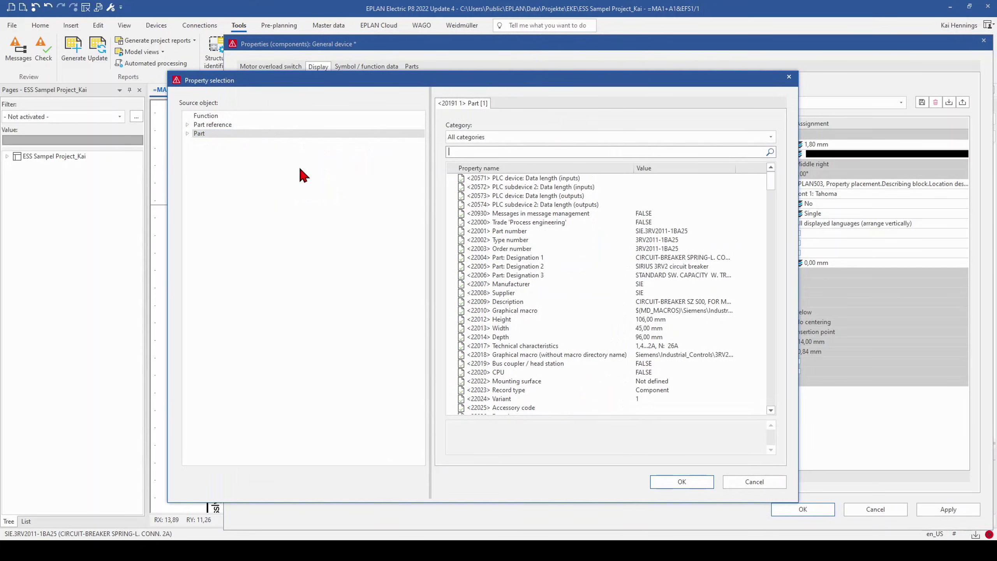
click(521, 249)
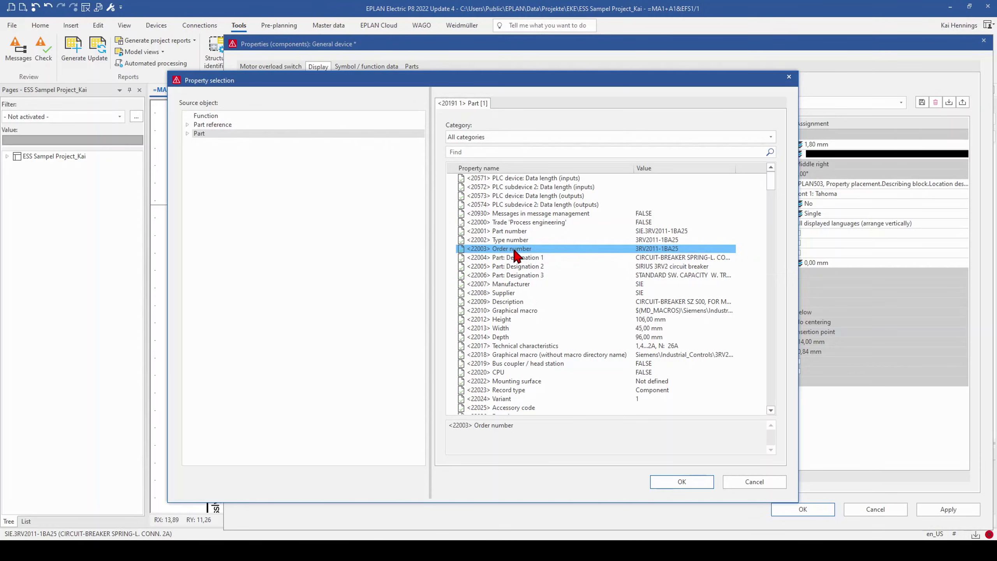
click(696, 483)
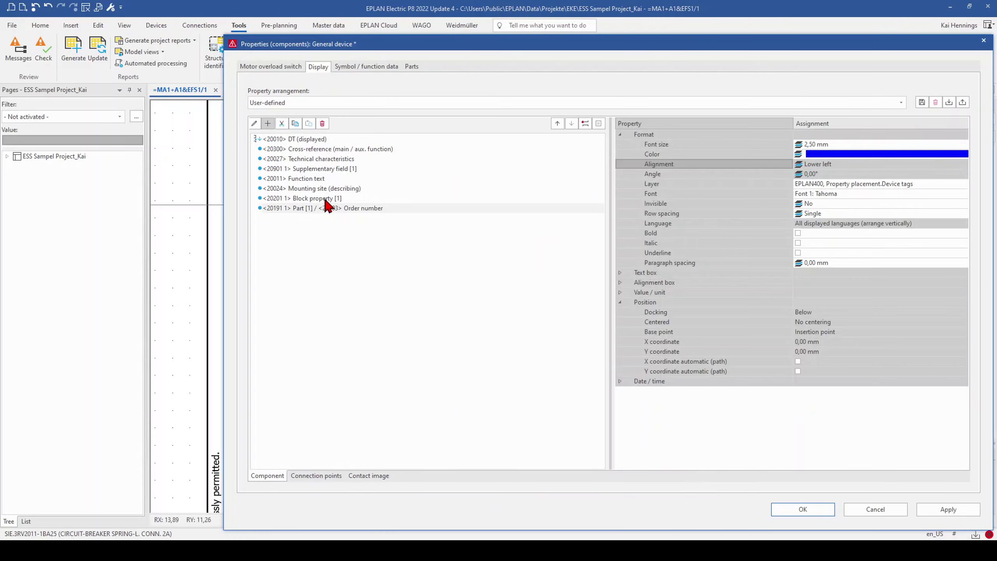
Try moving and docking the Order number entry, then apply the arrangement
click(321, 206)
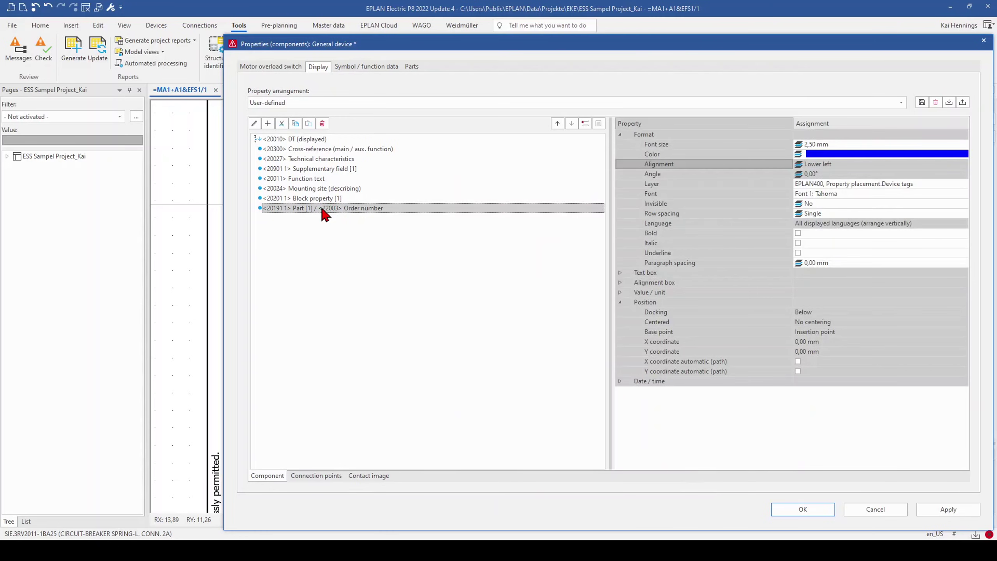
click(558, 124)
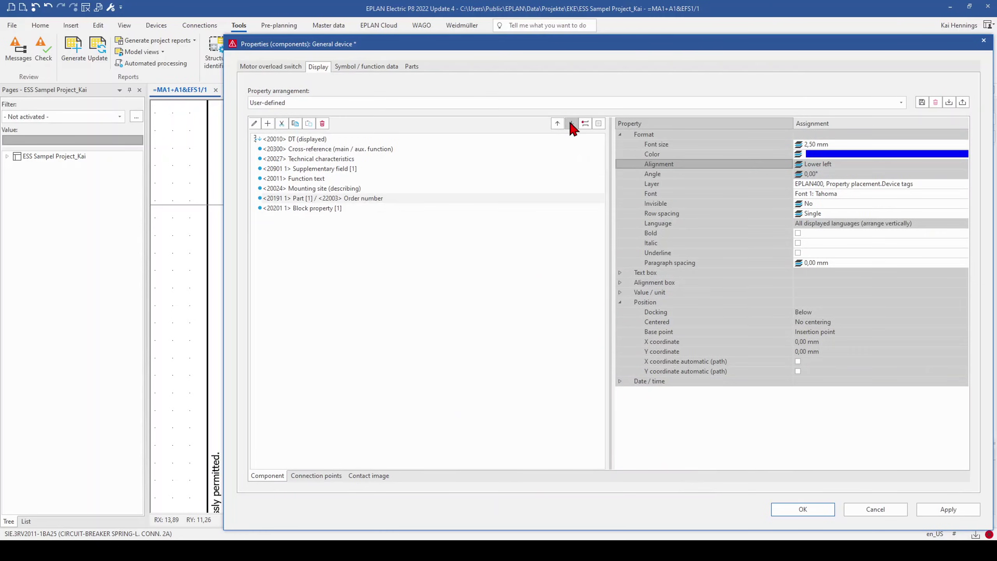
click(571, 124)
click(355, 208)
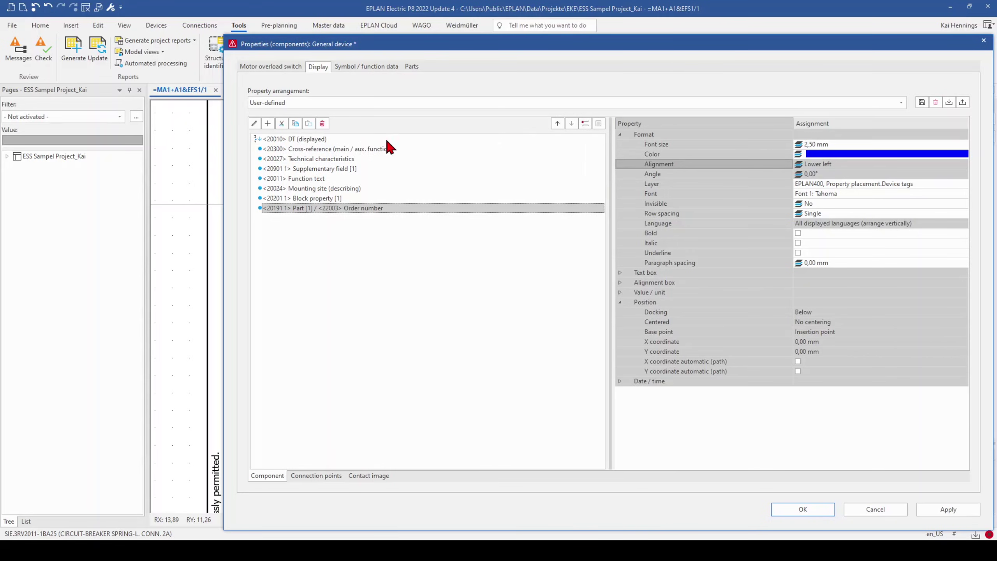
click(587, 126)
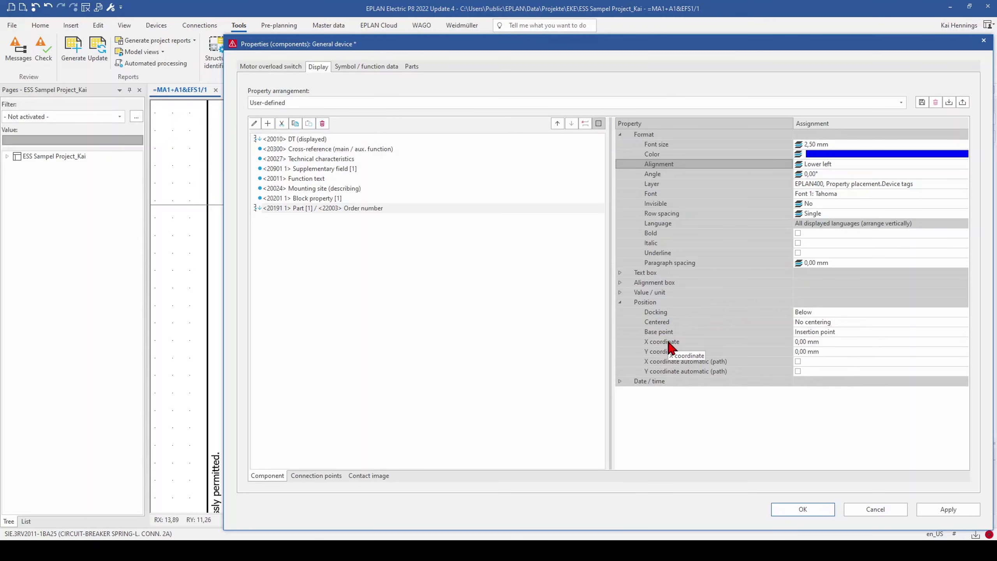
click(306, 209)
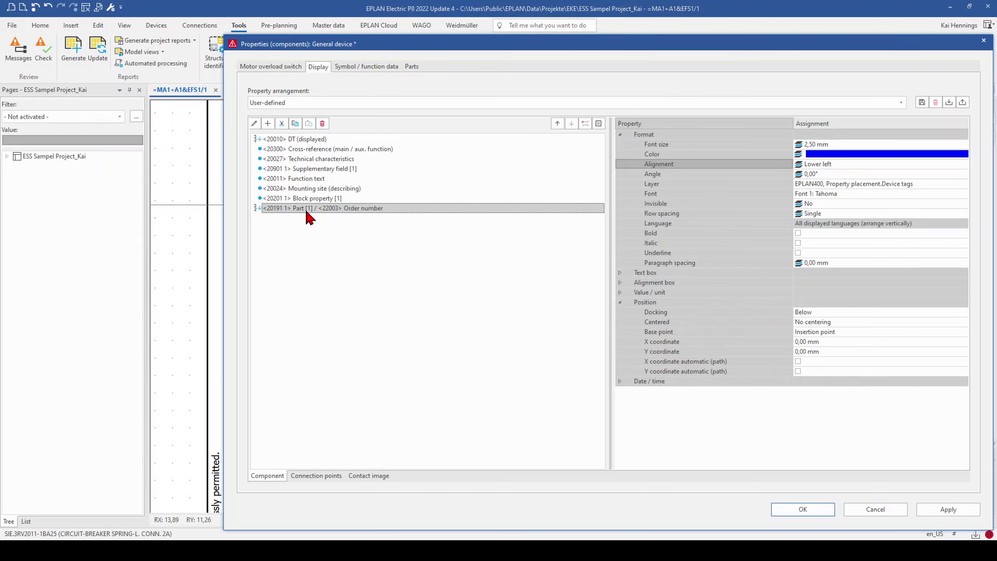
click(600, 124)
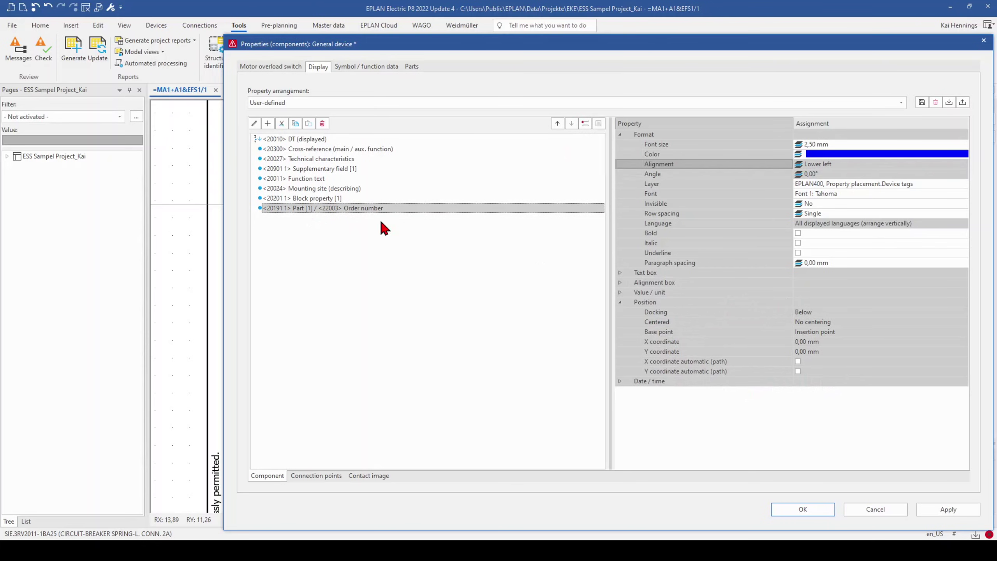
click(948, 509)
Set the -FC1 Order number text to a 1,80 mm font size
click(791, 508)
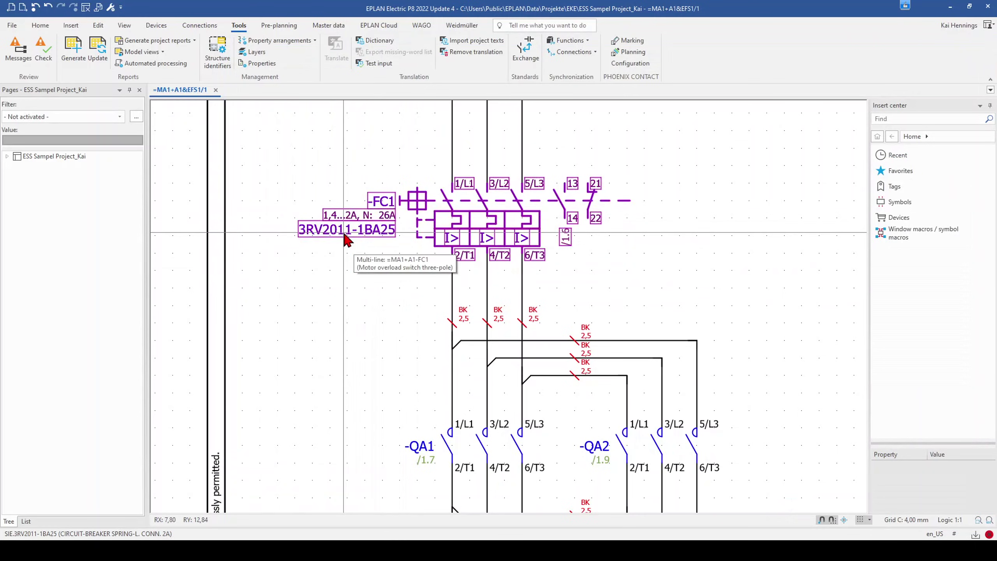
click(371, 228)
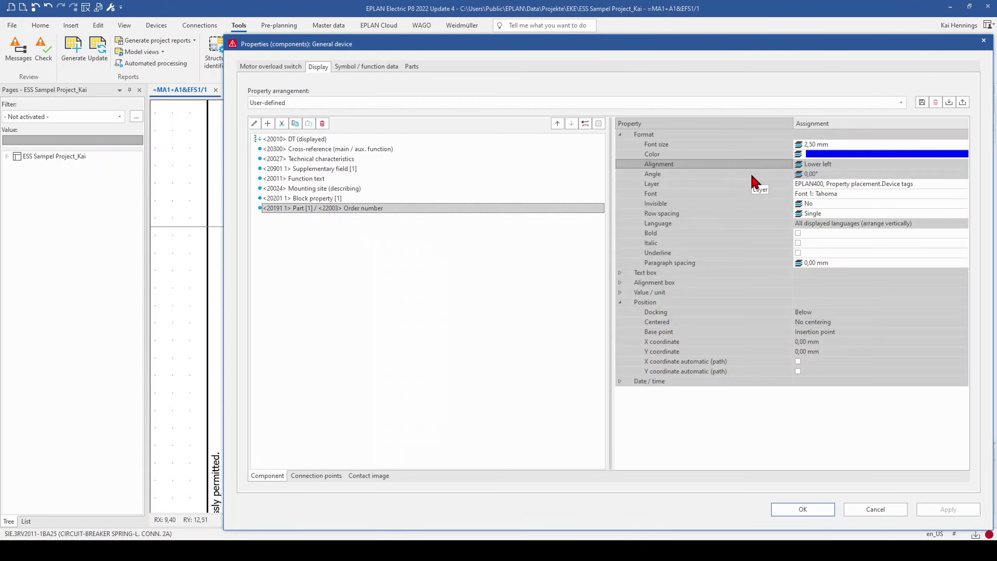
click(965, 145)
click(861, 178)
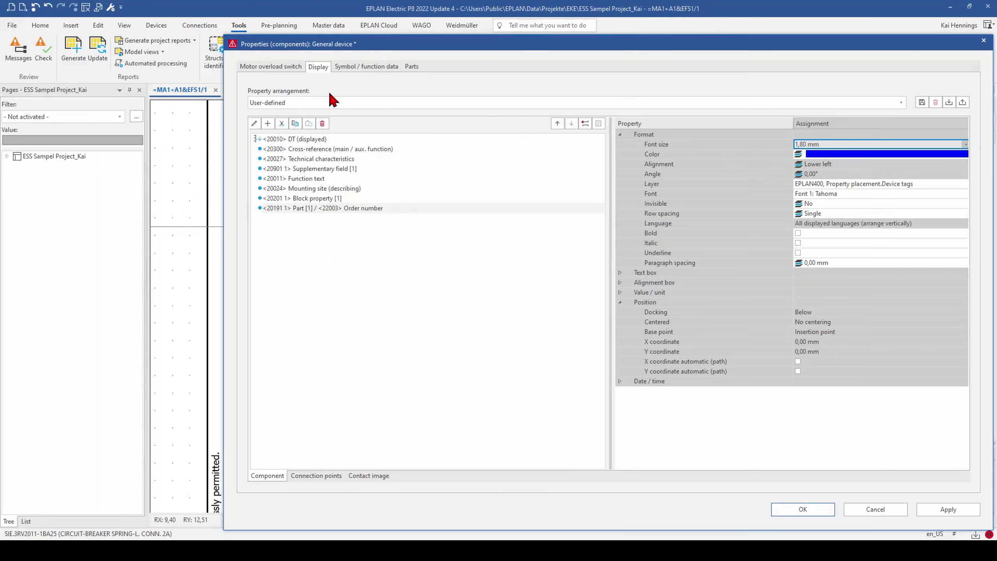
click(922, 102)
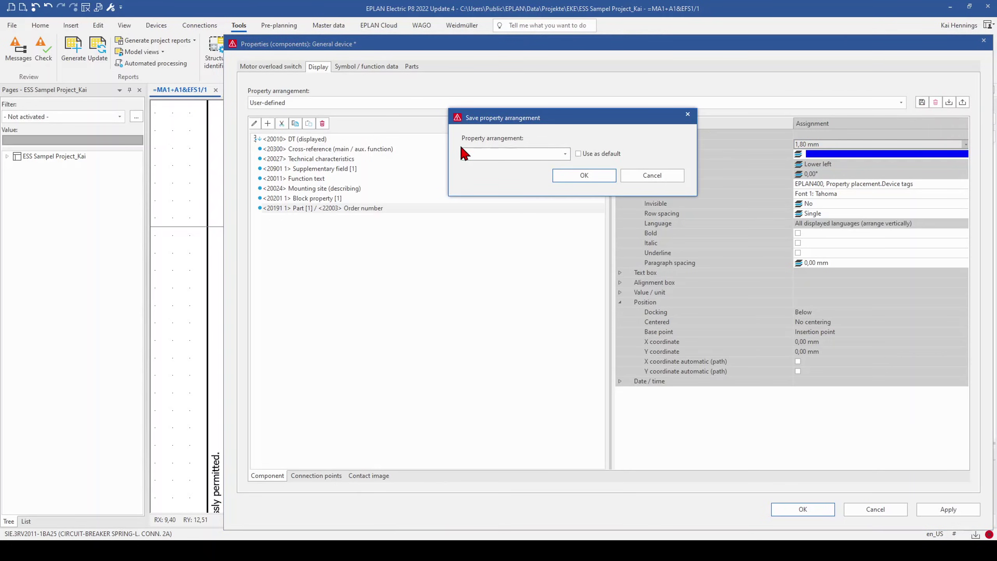
Save the arrangement as MyPA, mark it as default, and close Properties
text(MyPA)
click(579, 153)
click(581, 175)
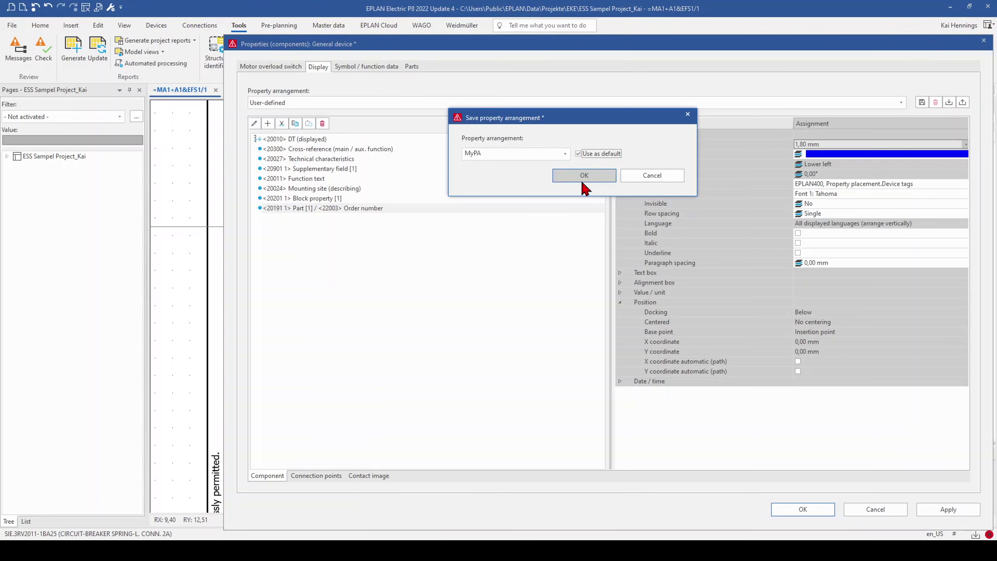
click(584, 175)
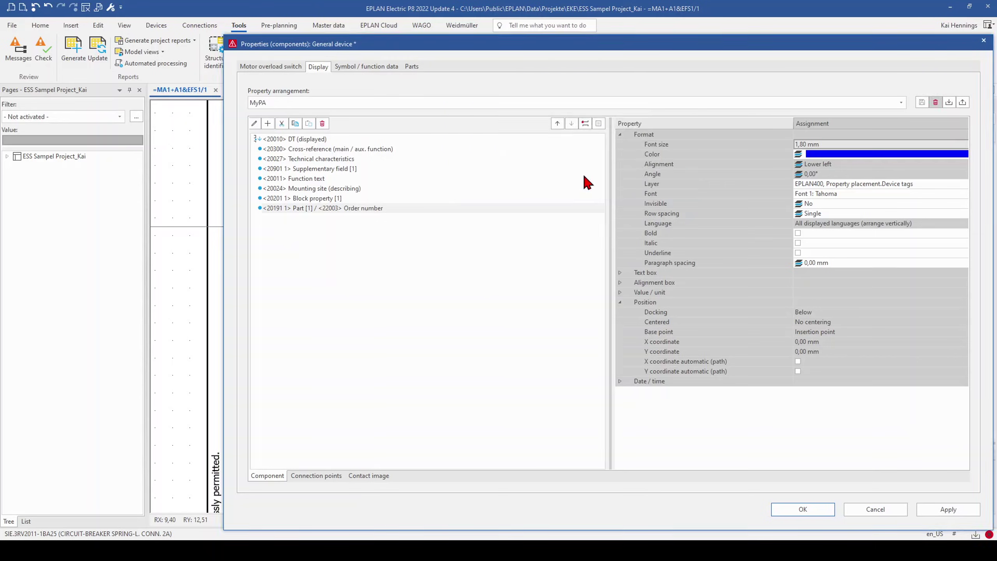
click(810, 513)
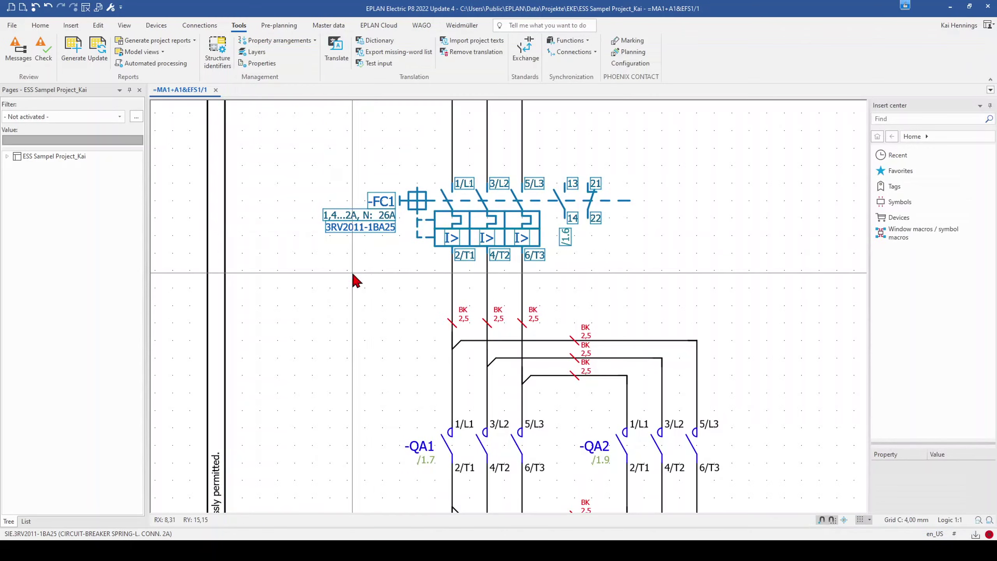
Find the 3RV2011-1AA15 breaker in the catalogue and place it as -F1
click(373, 282)
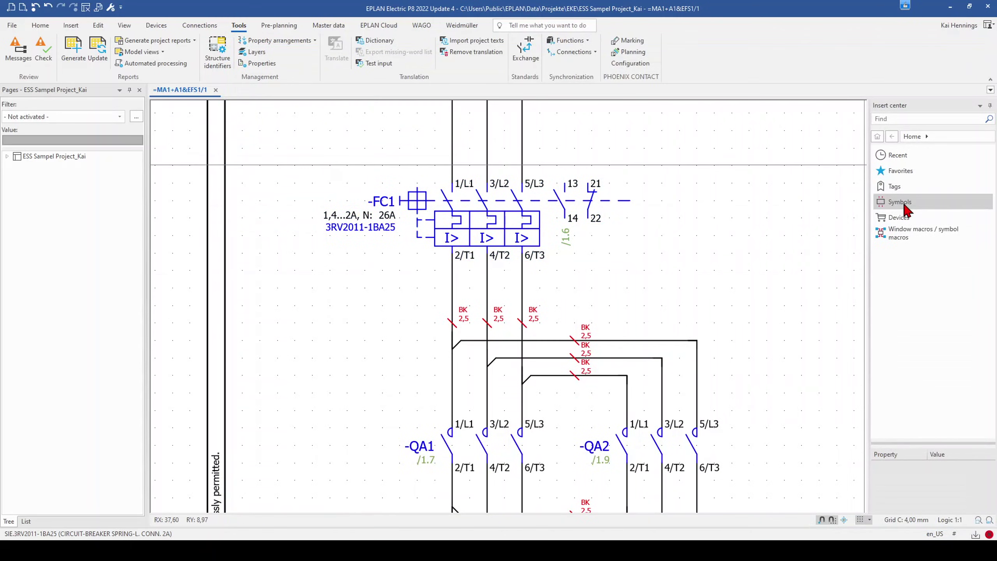
click(890, 118)
text(3RV)
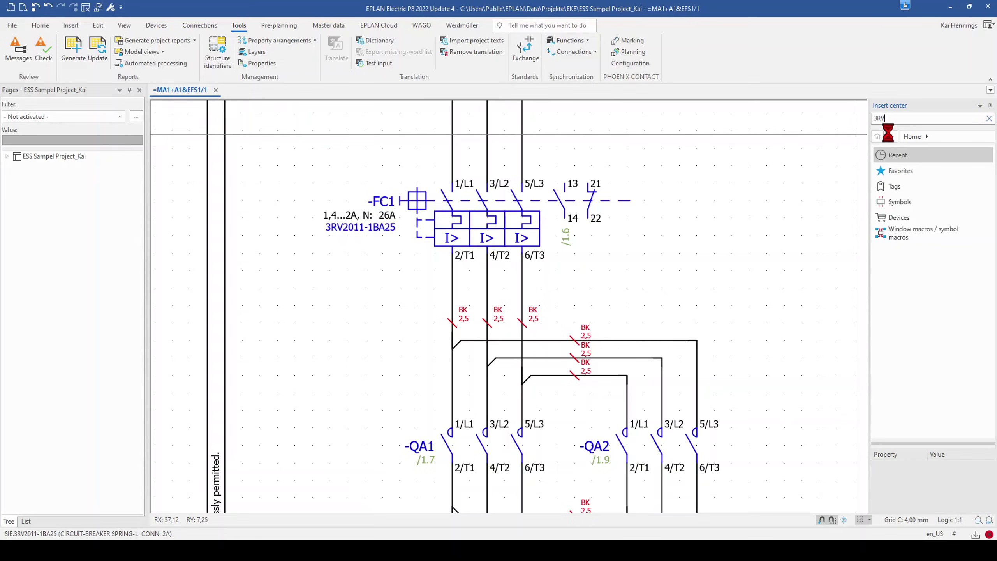
click(984, 177)
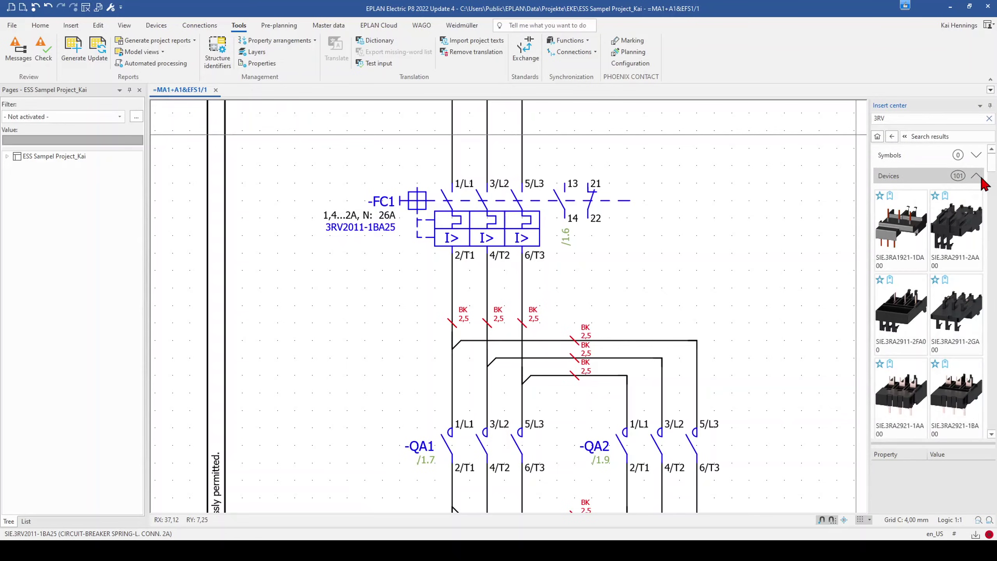
scroll(944, 289, down, 1)
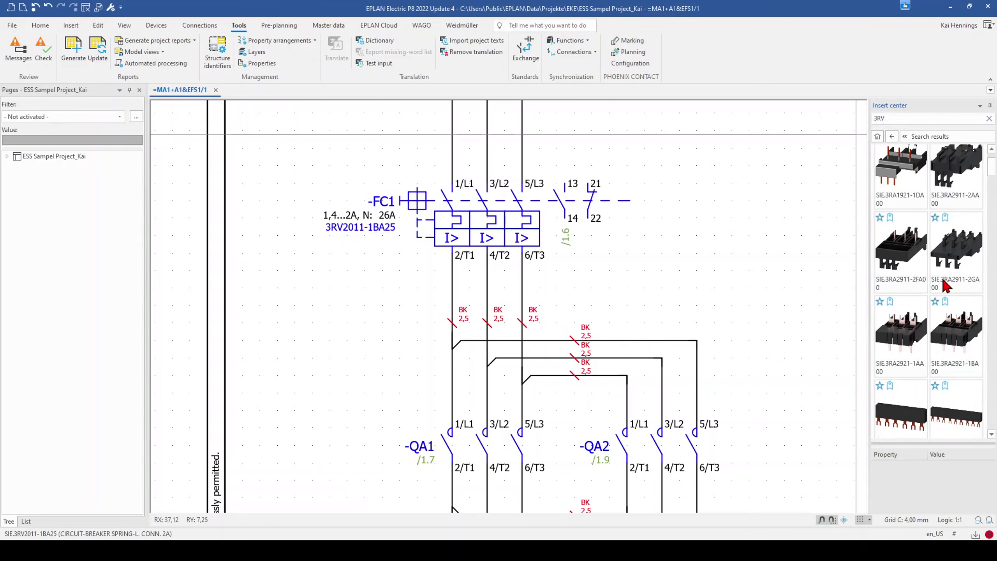
scroll(946, 286, down, 1)
scroll(943, 285, down, 5)
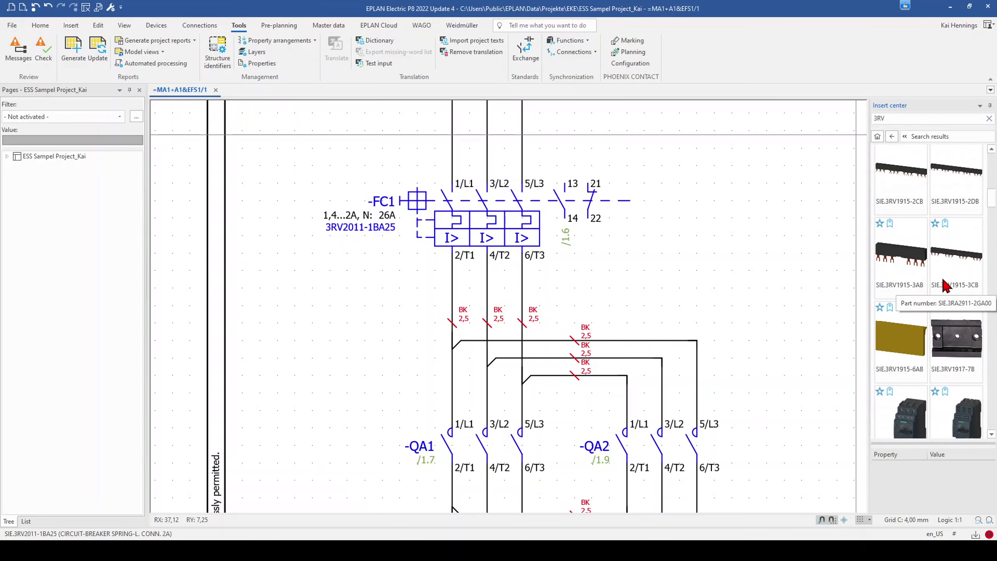
click(910, 189)
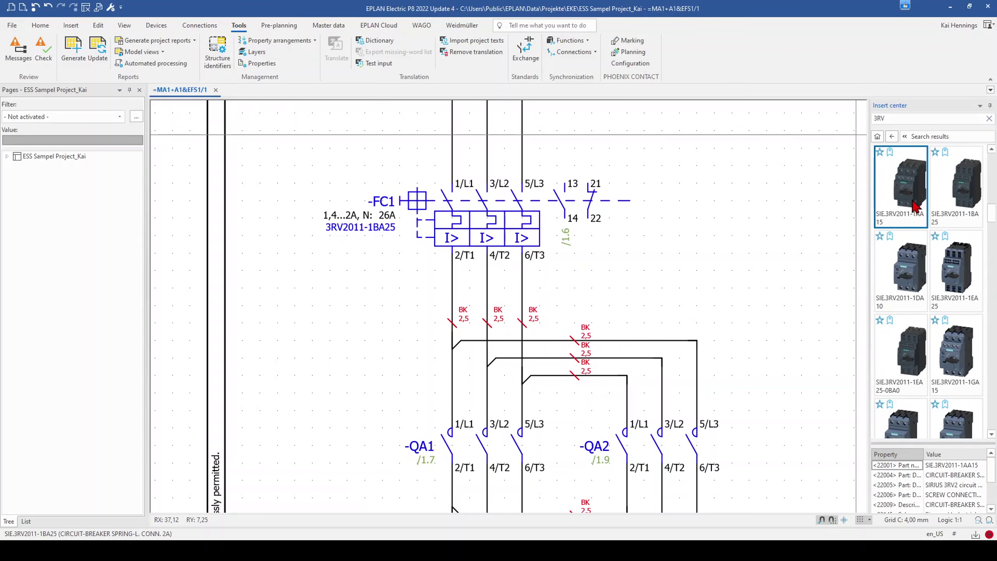
drag(912, 208, 767, 208)
scroll(767, 208, down, 3)
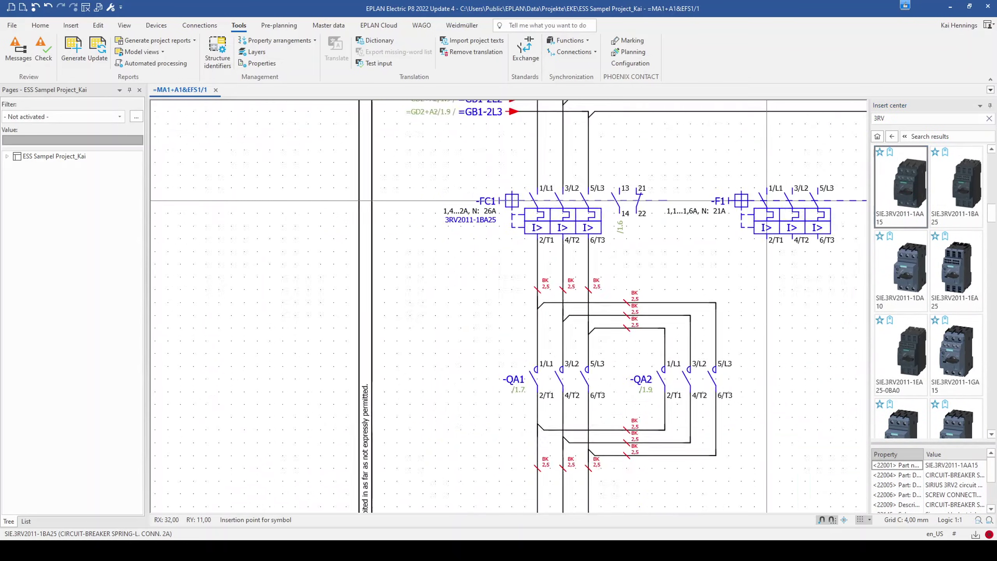
click(748, 201)
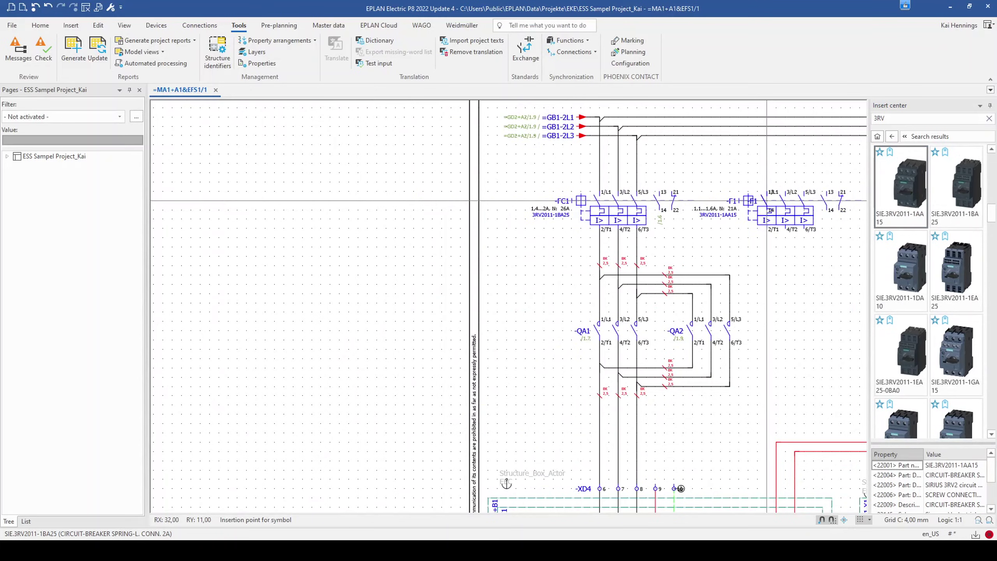
key(Escape)
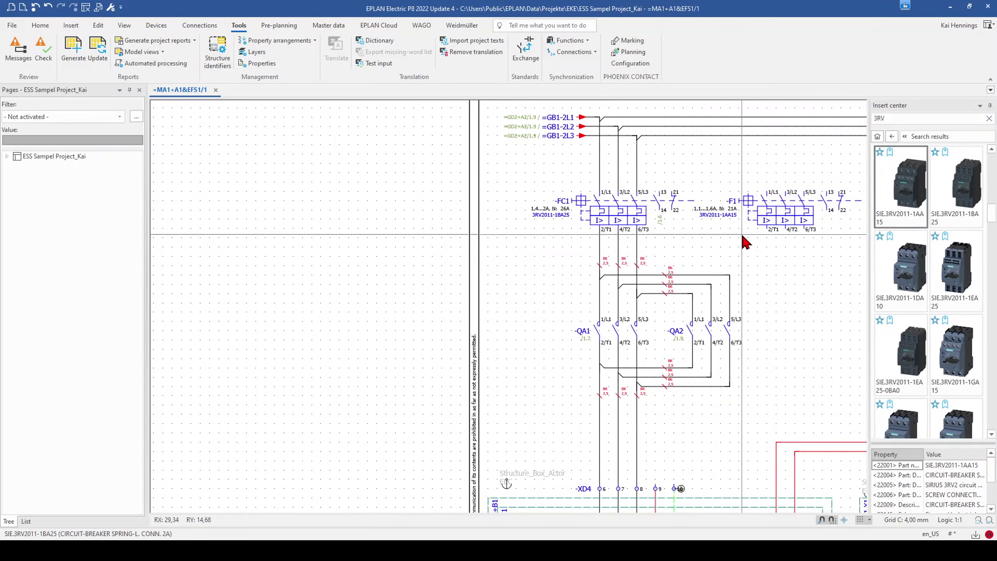
Check -F1's display arrangement, then remove the trial breaker
scroll(748, 240, up, 2)
click(751, 200)
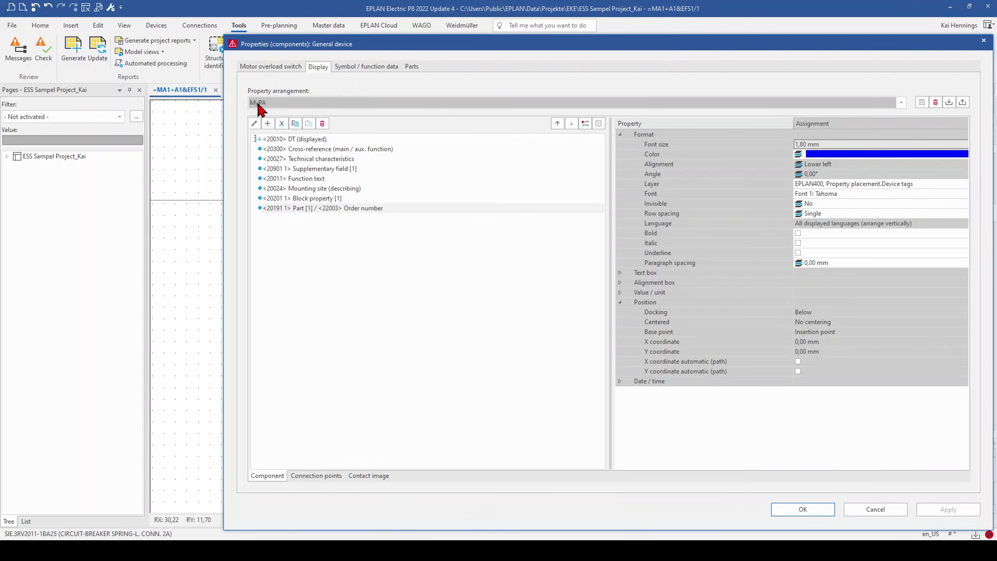
click(880, 510)
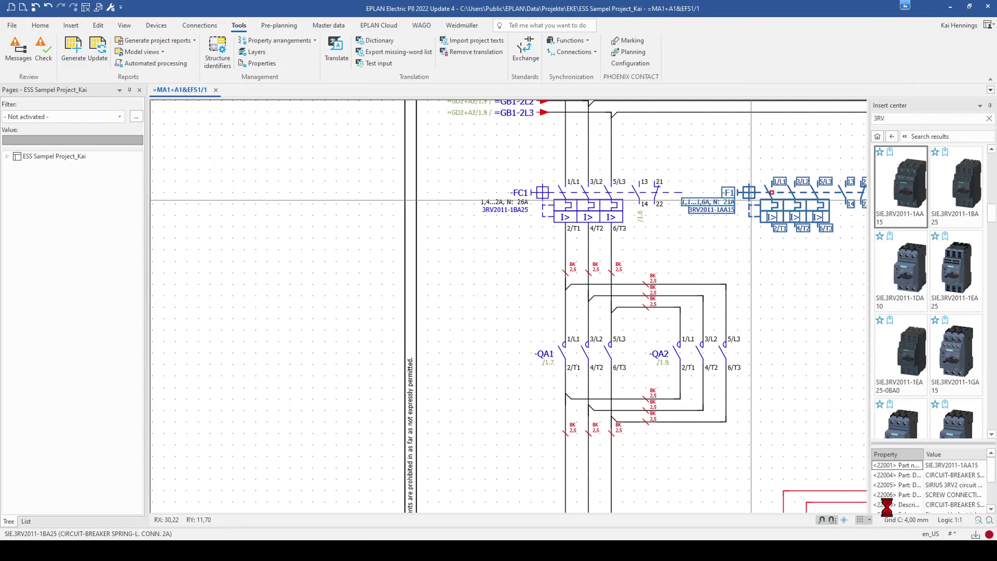
key(Escape)
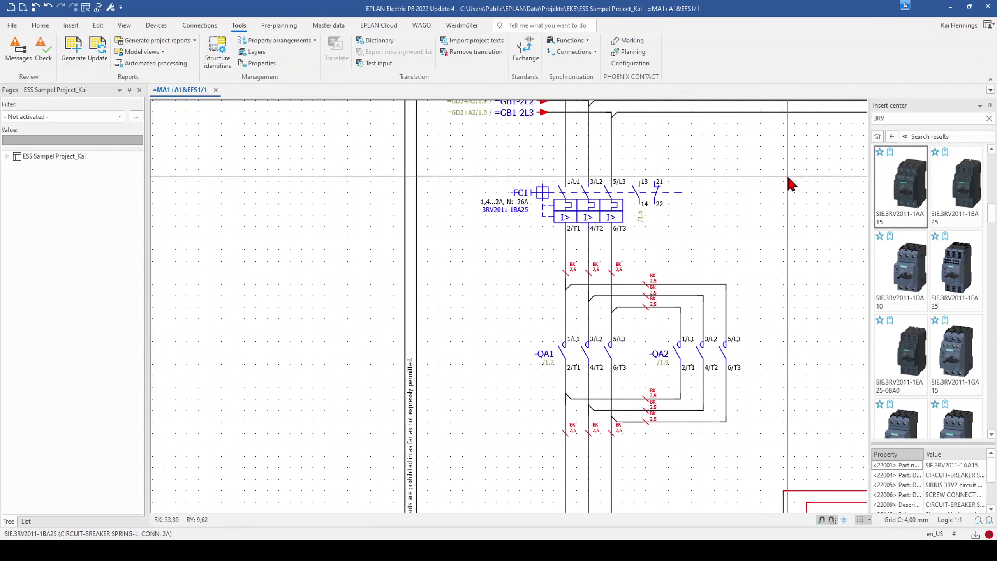
scroll(786, 173, down, 3)
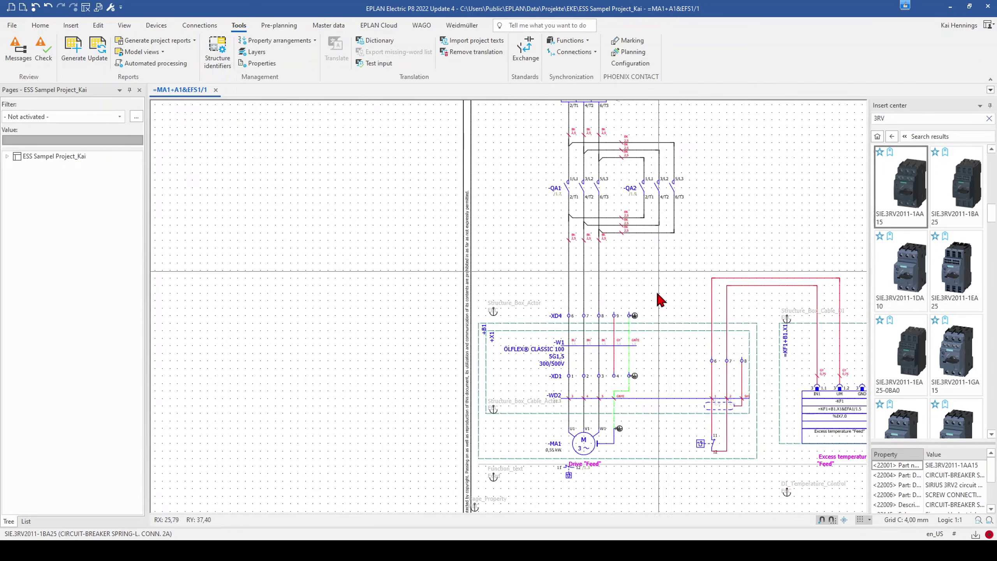
Give cable -W1 a left-side, 90° function text property arrangement
scroll(526, 377, up, 2)
scroll(524, 374, up, 1)
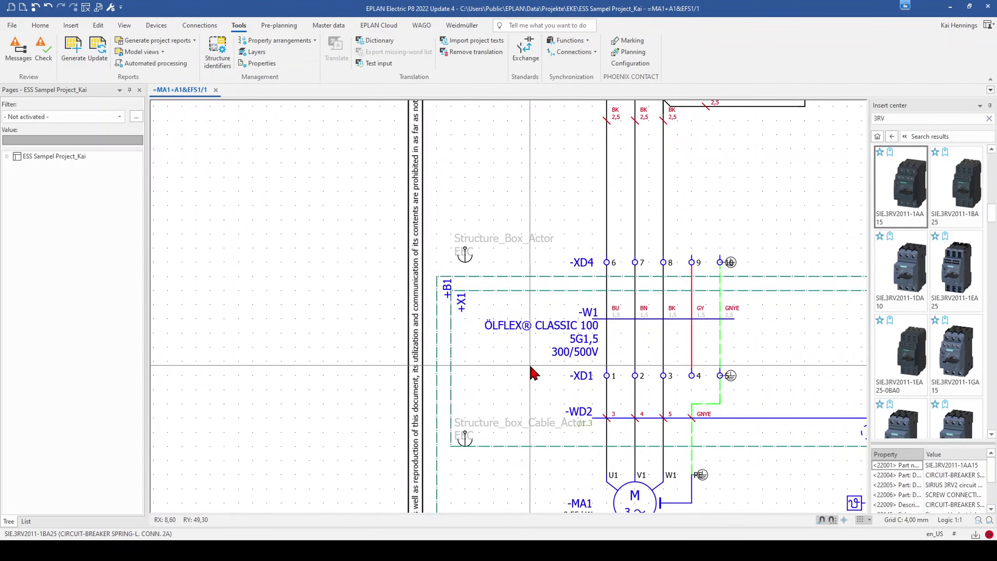
click(571, 333)
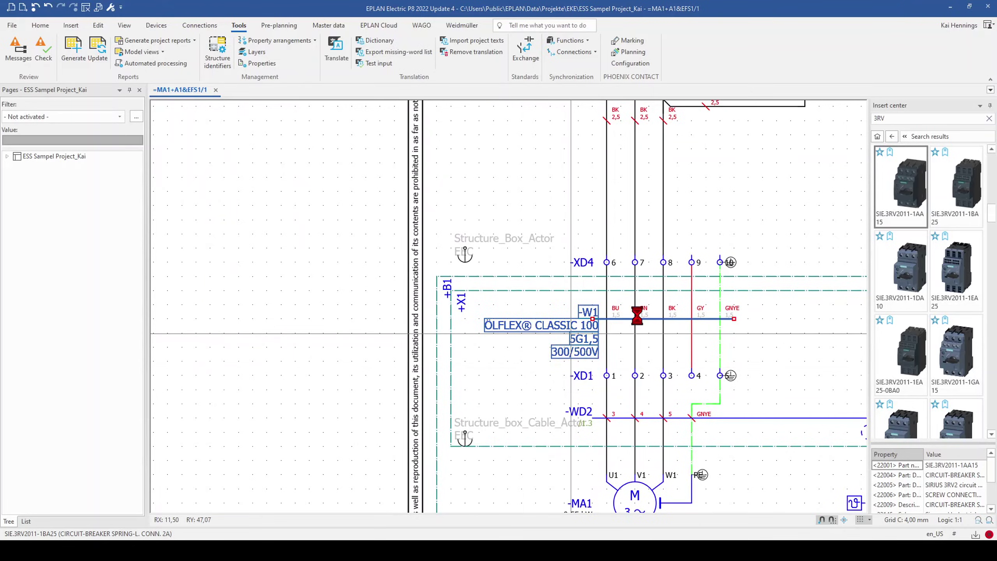
double_click(583, 338)
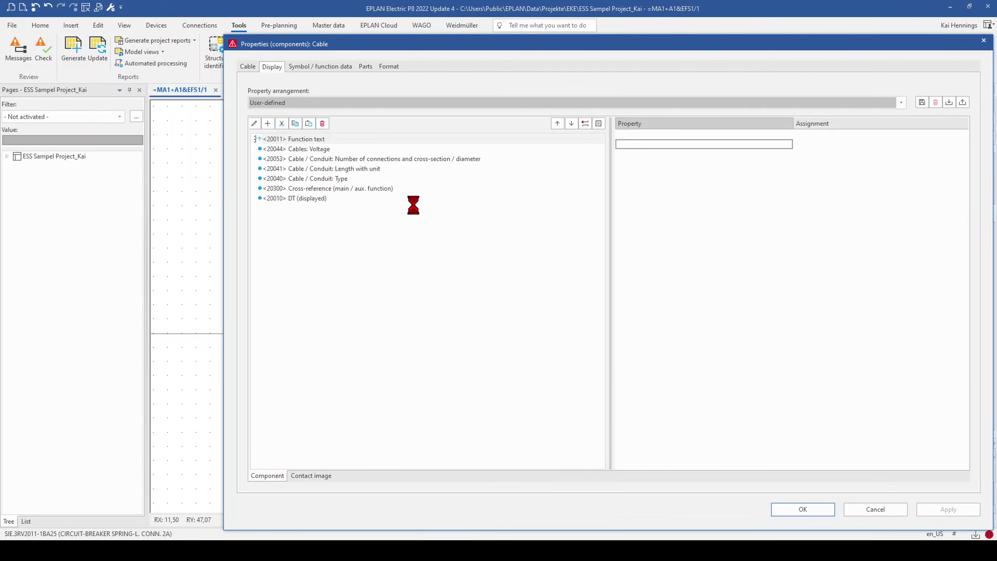
click(373, 102)
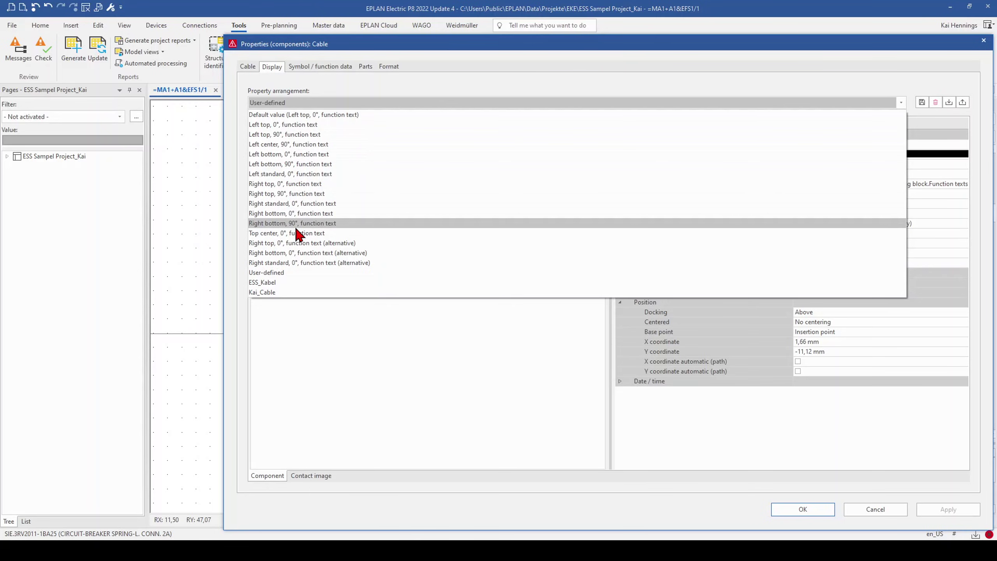
click(297, 144)
click(803, 510)
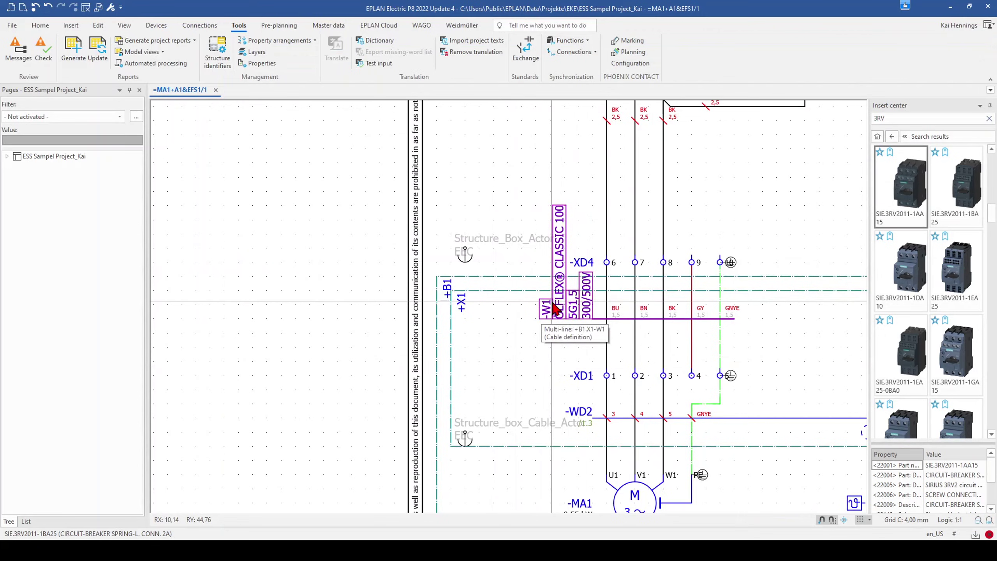
Reset -W1 to the Default value arrangement and remove the Cables: Voltage entry
click(581, 308)
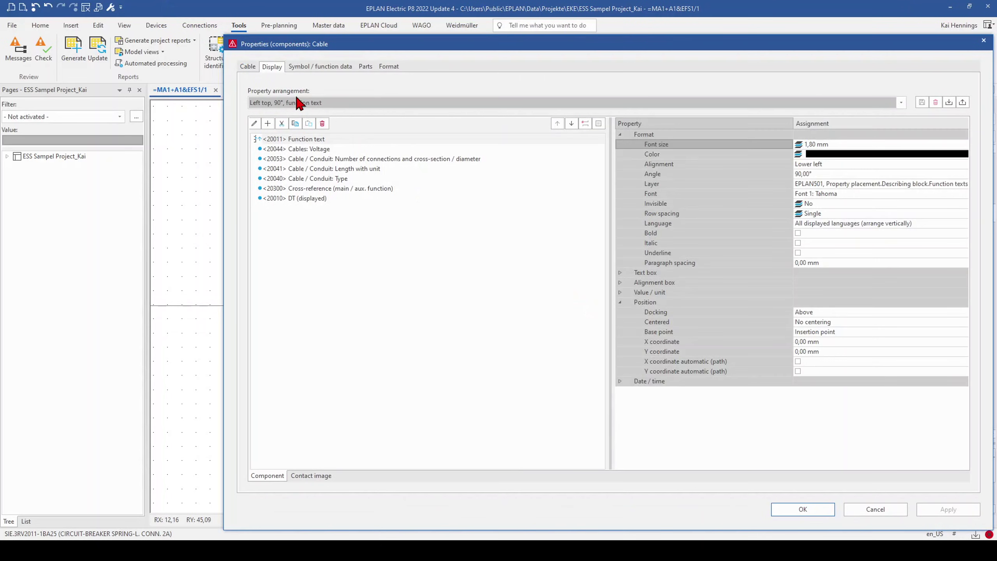
click(443, 105)
click(443, 105)
click(443, 105)
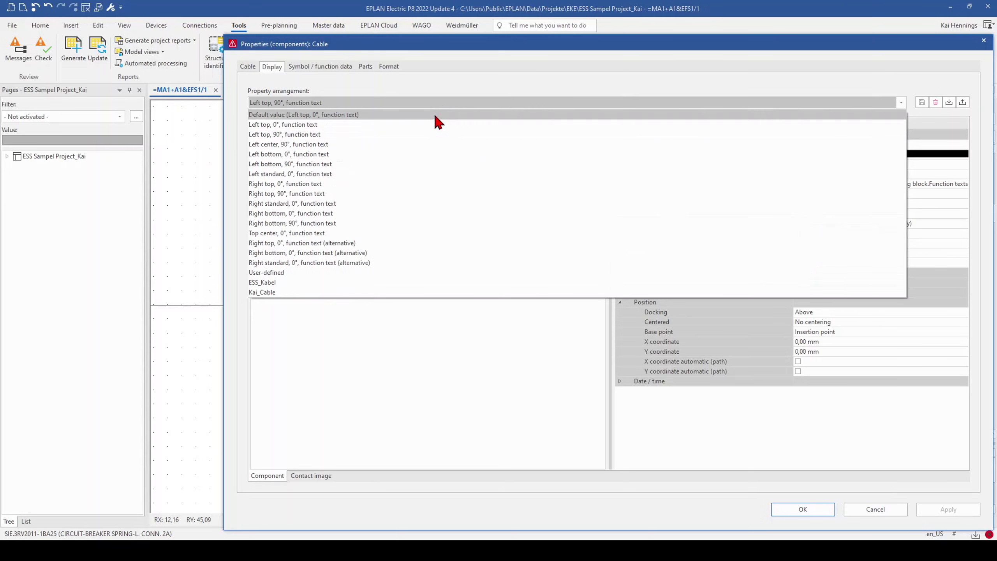
click(433, 114)
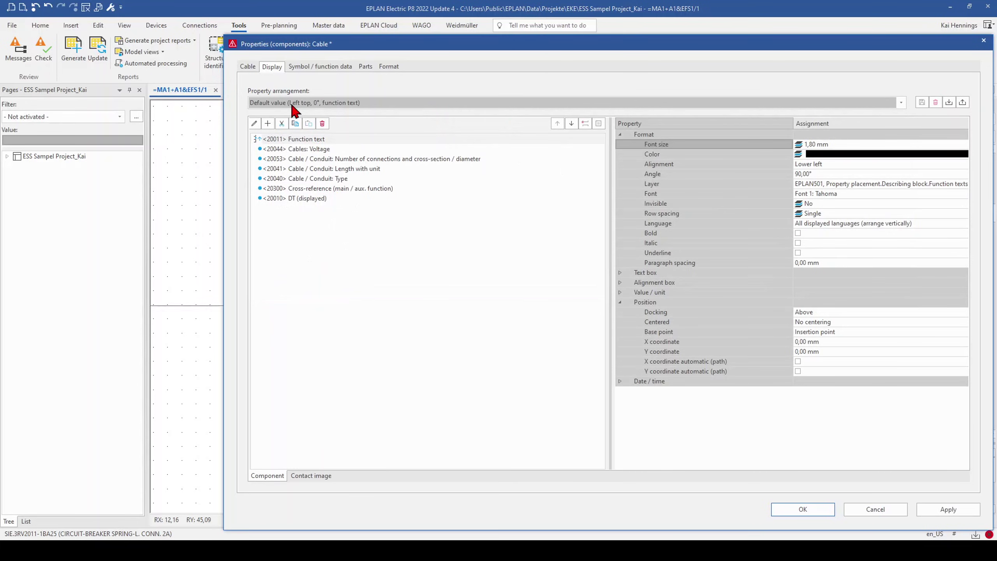
click(316, 150)
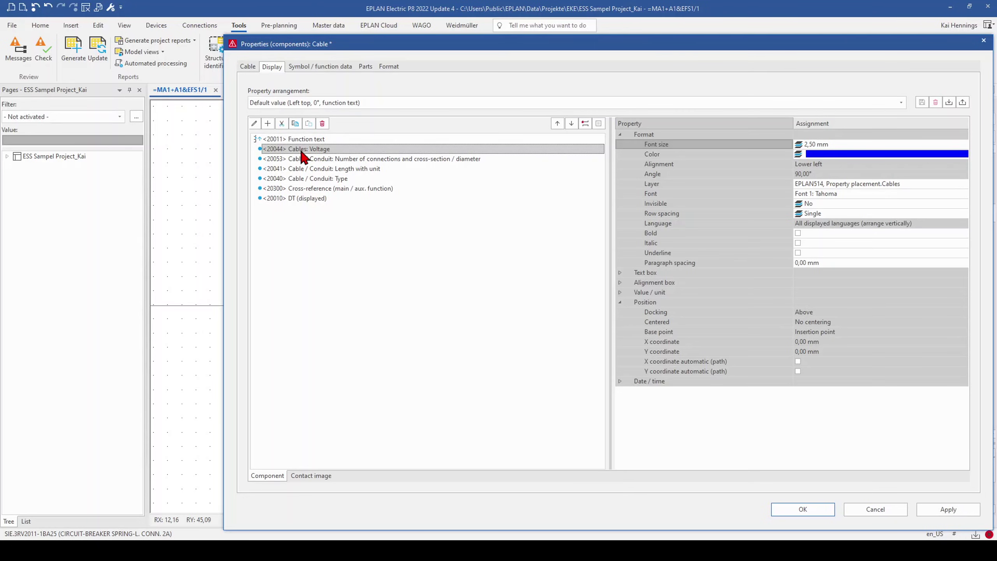
click(322, 124)
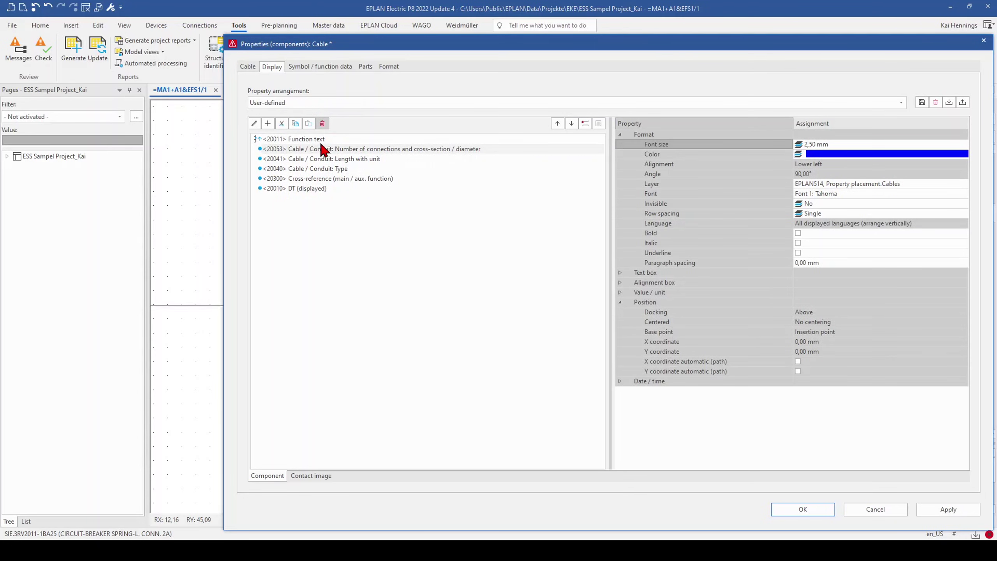
Set the -W1 Function text base point to Lower right
click(316, 142)
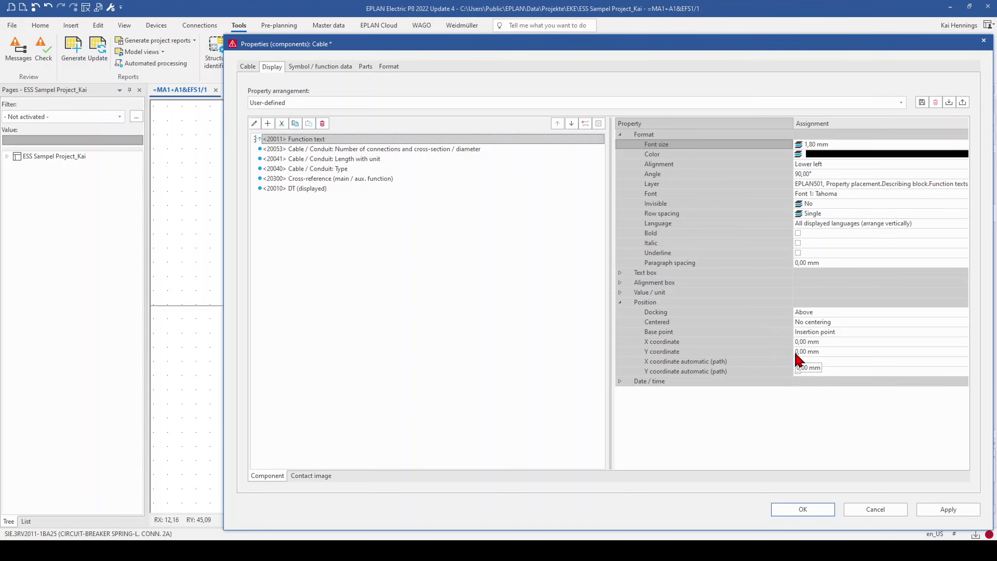
click(724, 332)
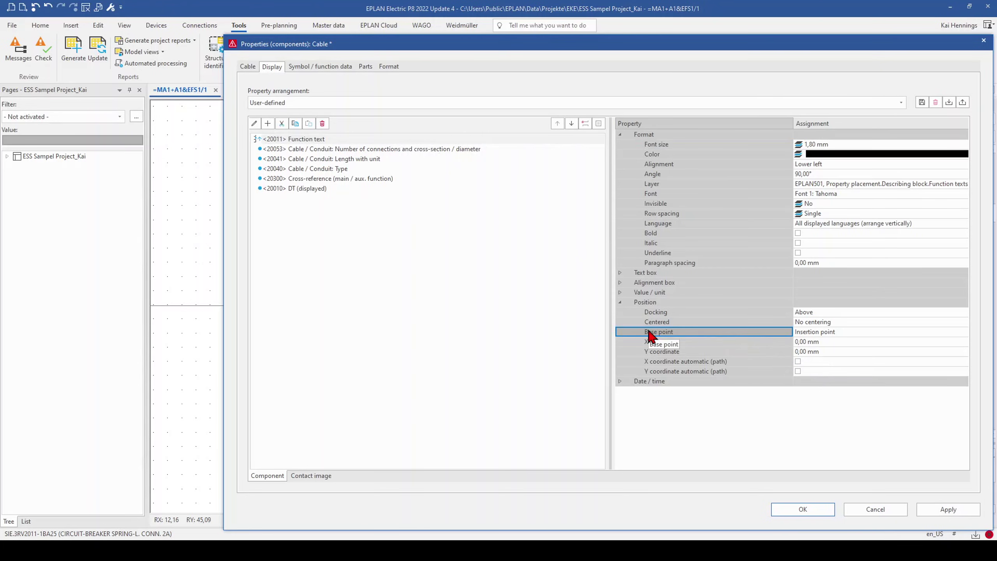
click(832, 333)
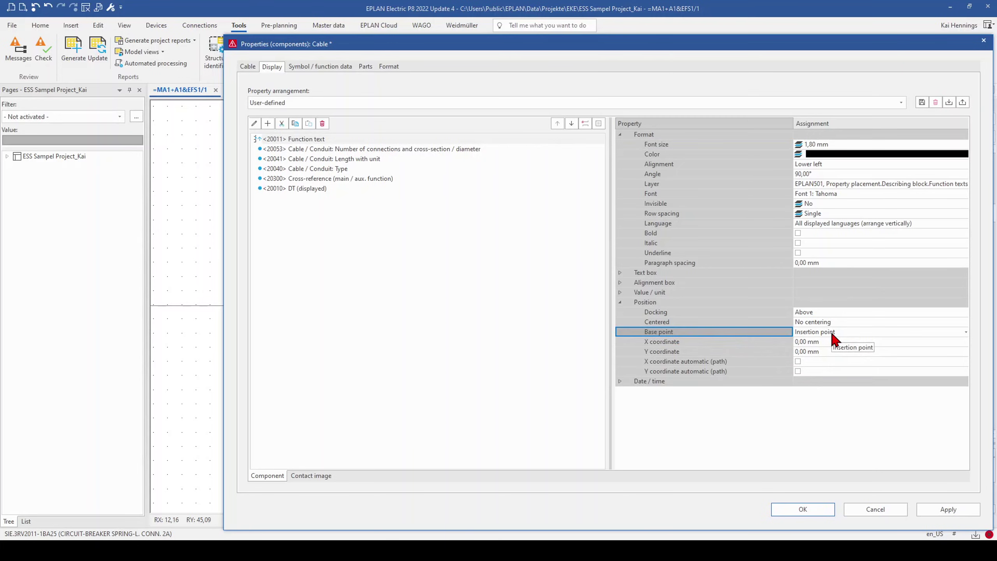
click(833, 333)
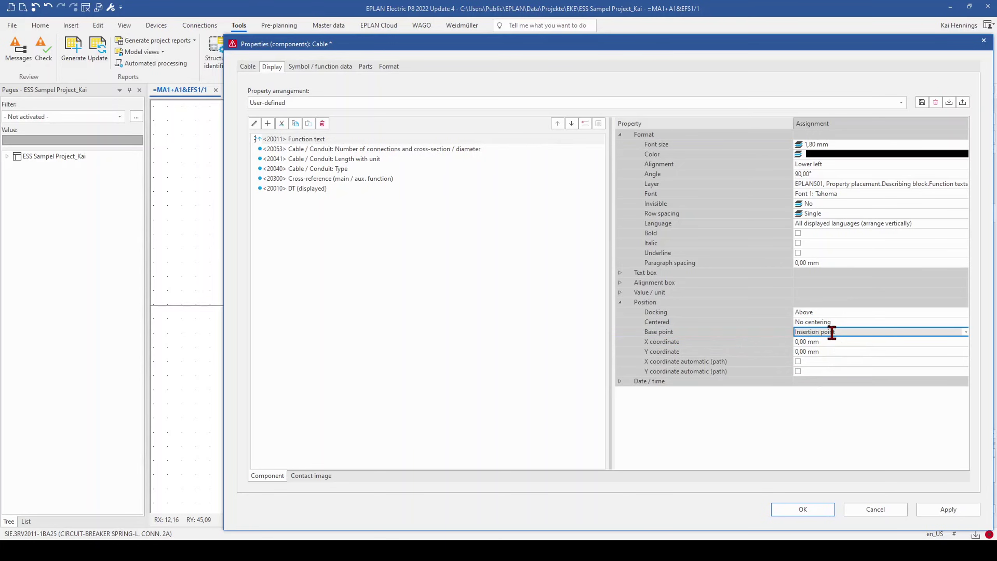
click(953, 332)
click(876, 377)
click(948, 509)
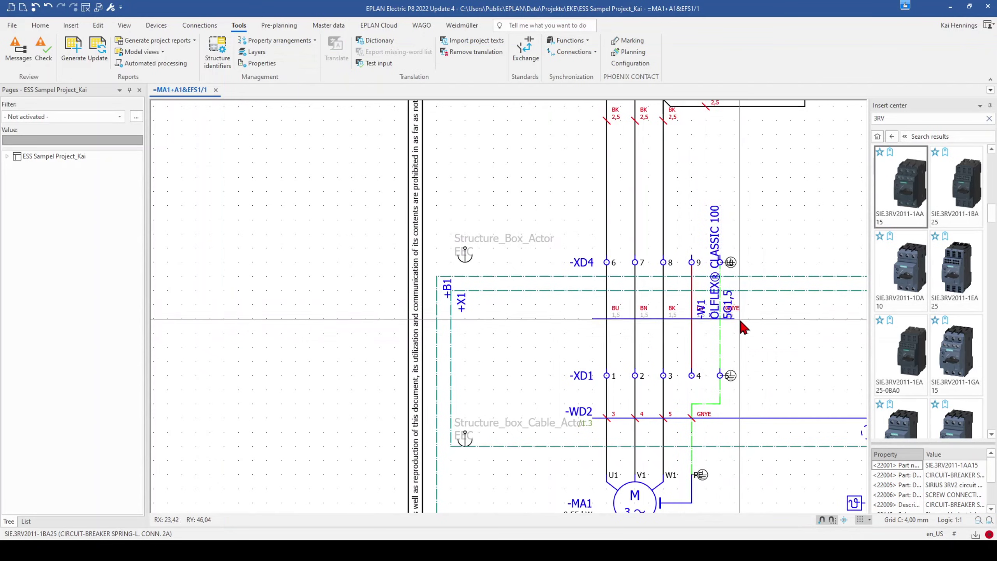
click(710, 307)
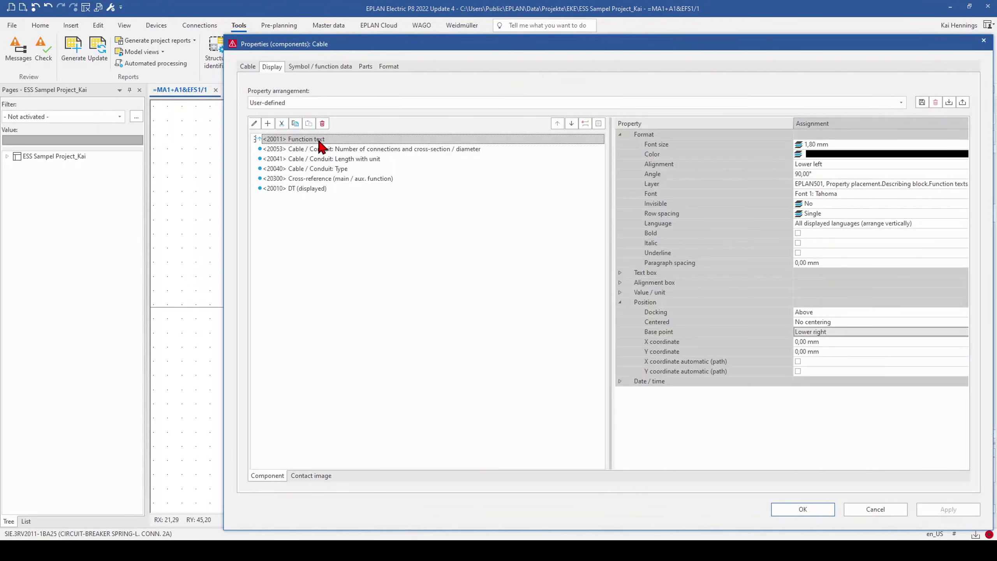
Set the -W1 function text angle to 0°
click(827, 174)
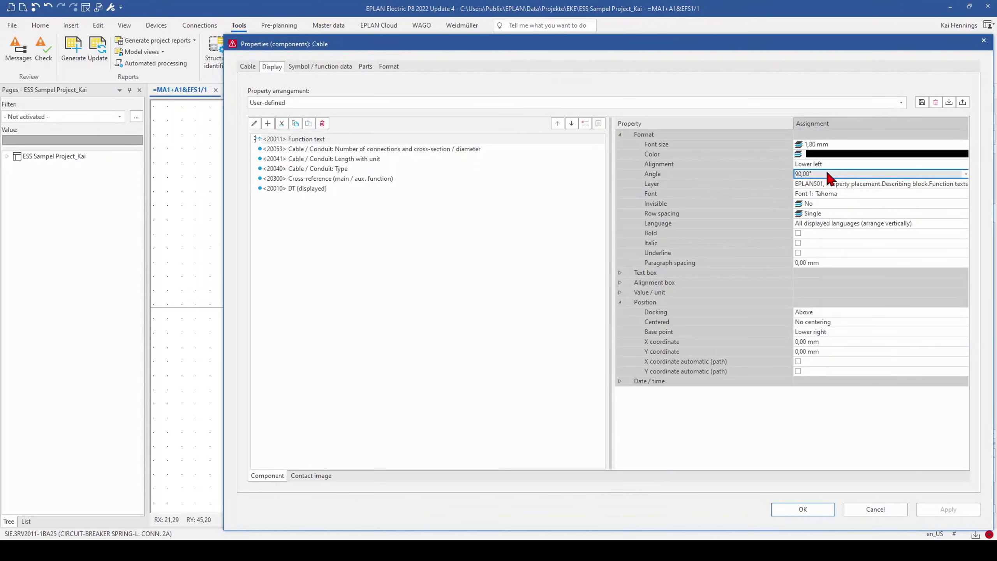
click(965, 174)
click(900, 187)
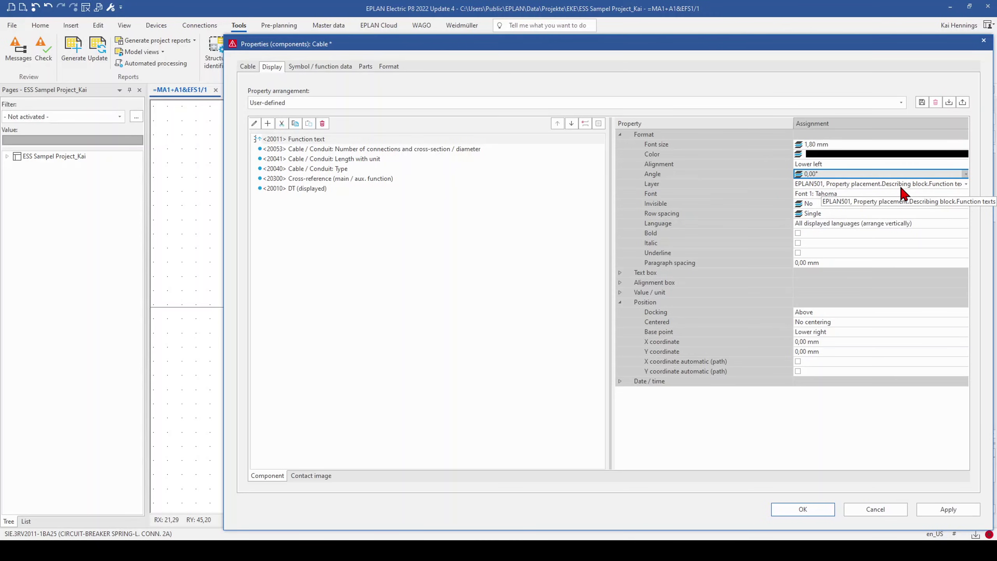
click(796, 509)
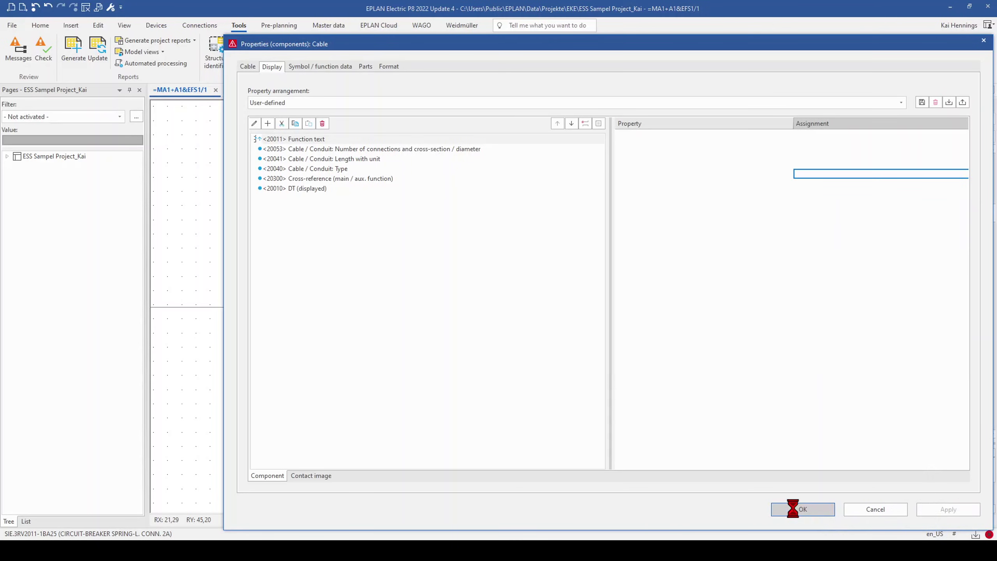
scroll(769, 294, up, 4)
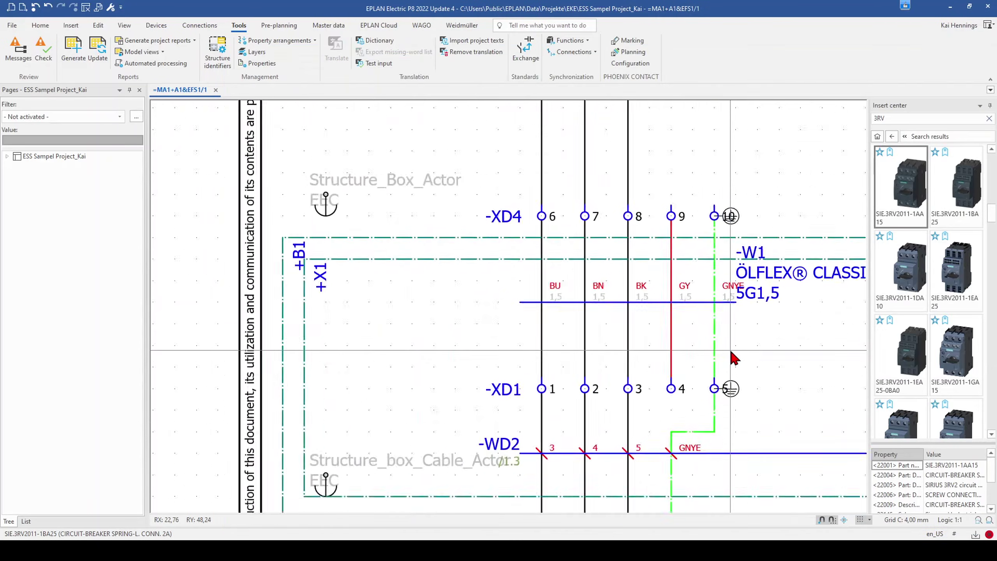
scroll(769, 290, down, 3)
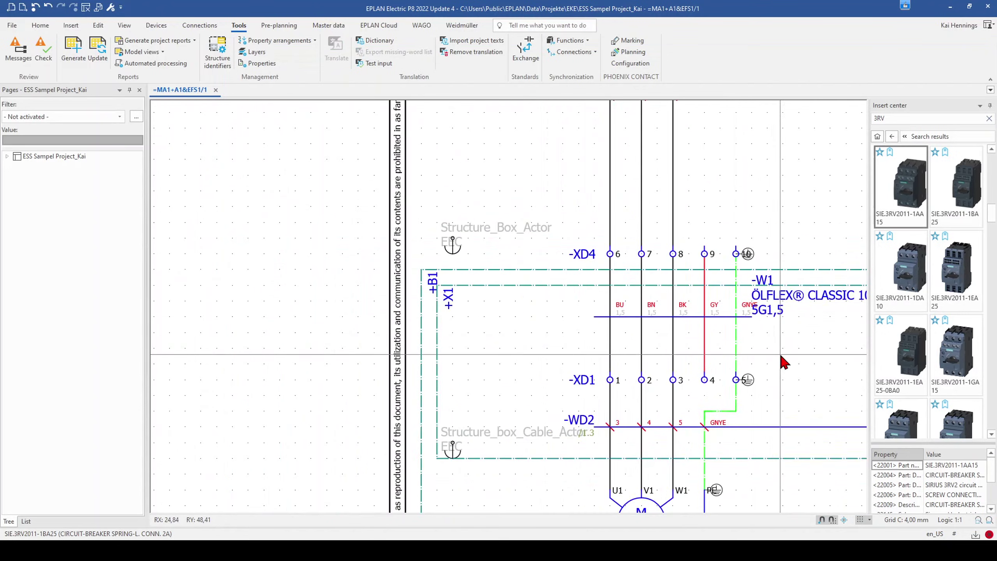
scroll(779, 353, up, 1)
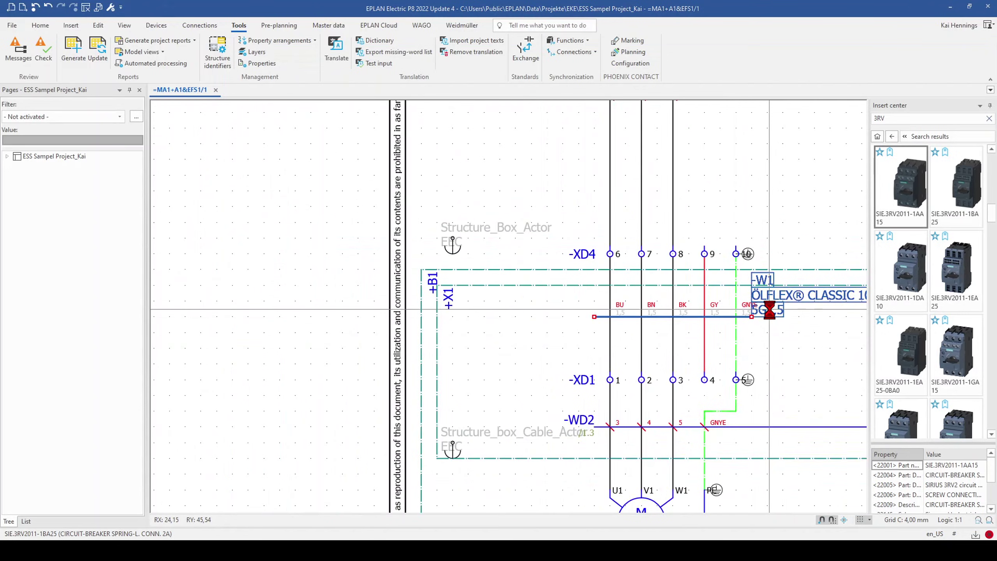
Set the -W1 cable text alignment to Upper left
double_click(770, 311)
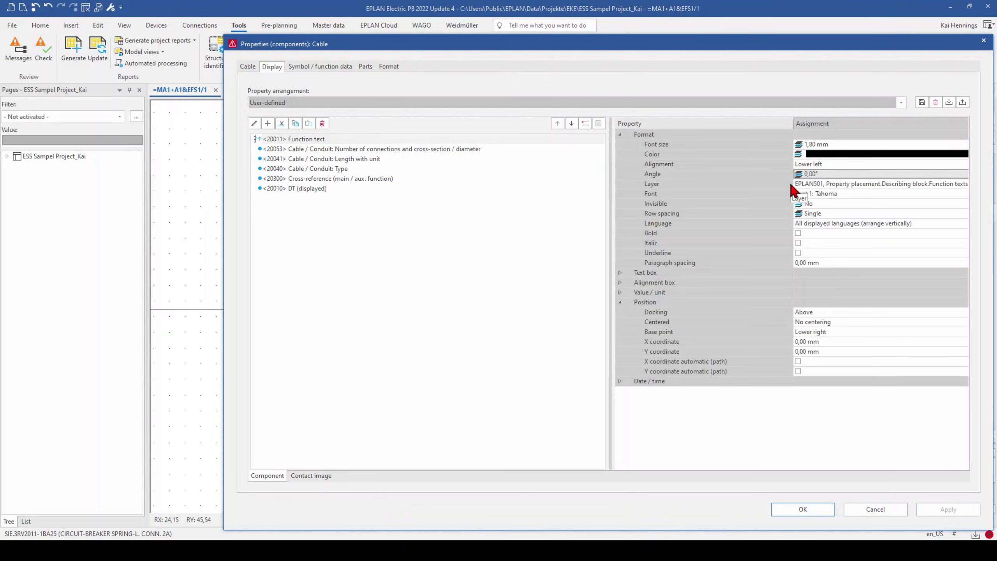
click(716, 166)
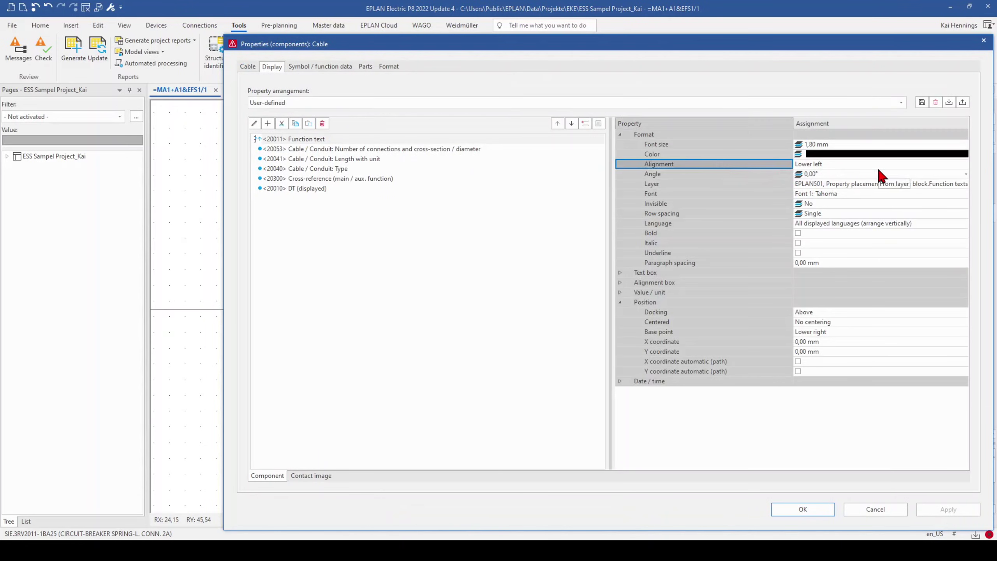
click(965, 164)
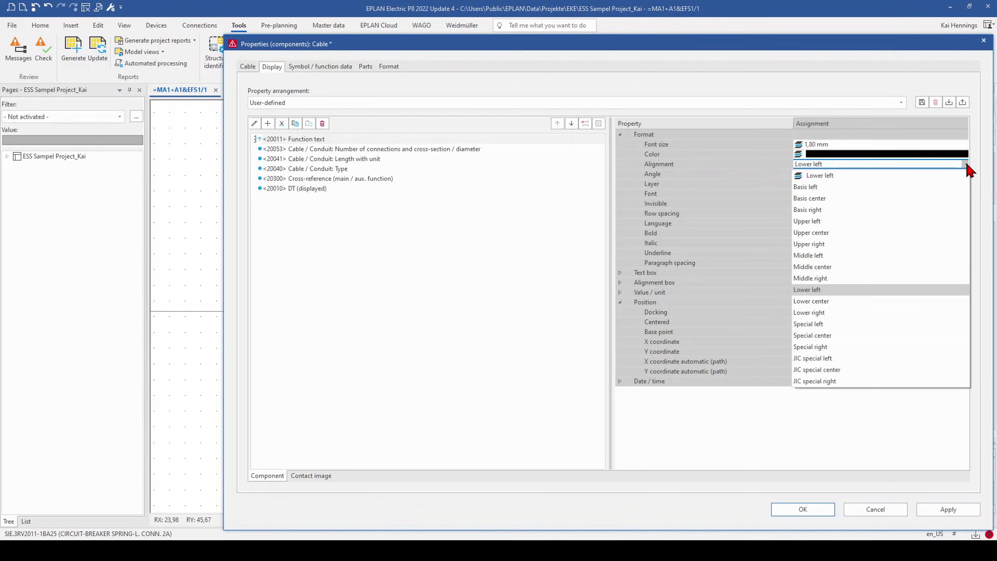
click(843, 222)
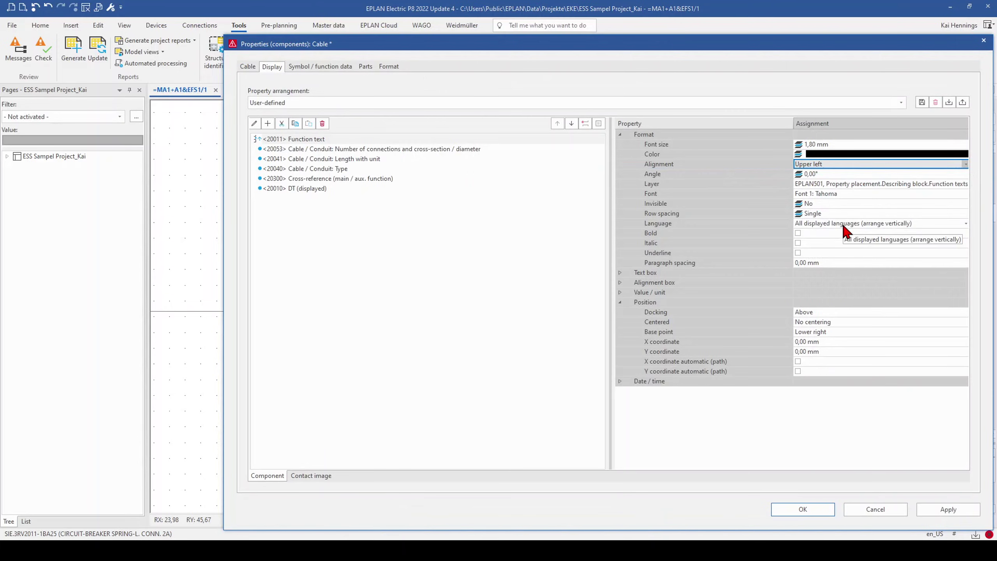
click(803, 509)
click(770, 375)
scroll(771, 372, down, 3)
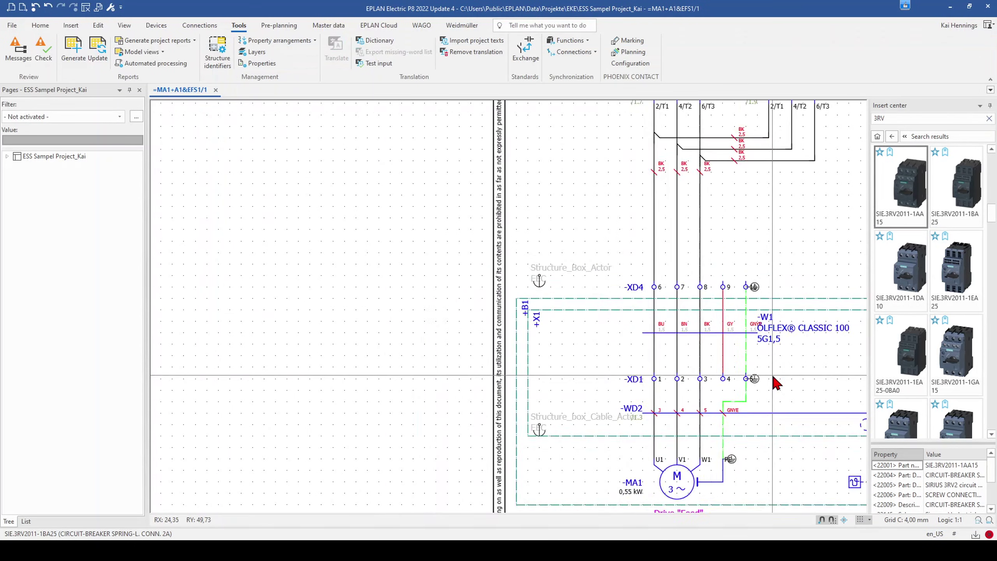
scroll(668, 284, up, 2)
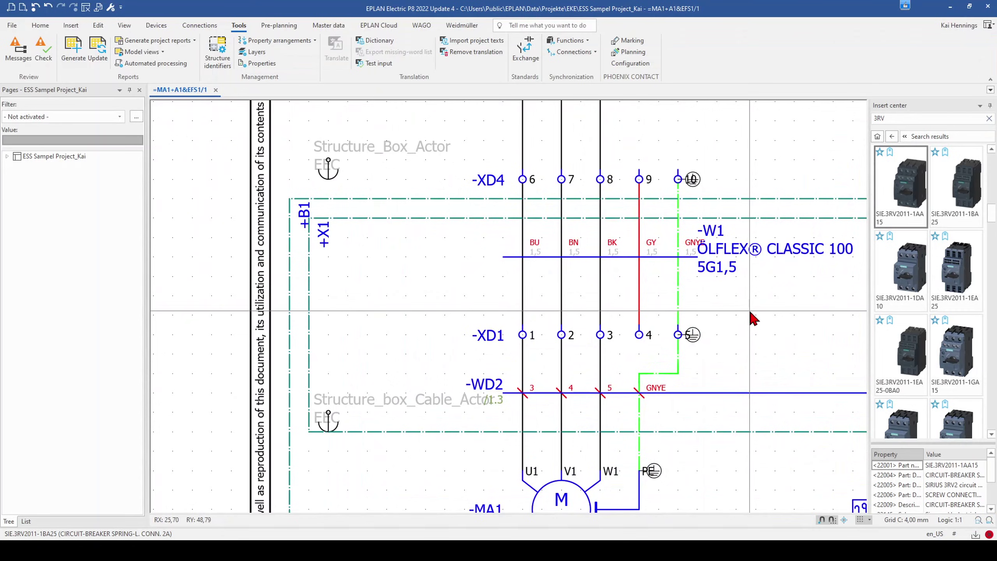
Store the -W1 text layout under the new arrangement name Cable_left
double_click(726, 268)
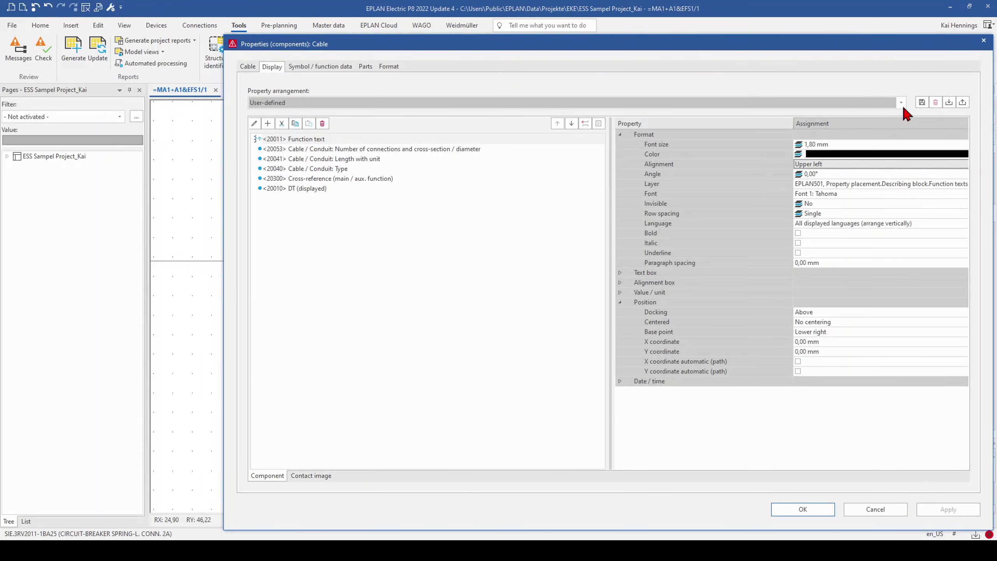
click(921, 102)
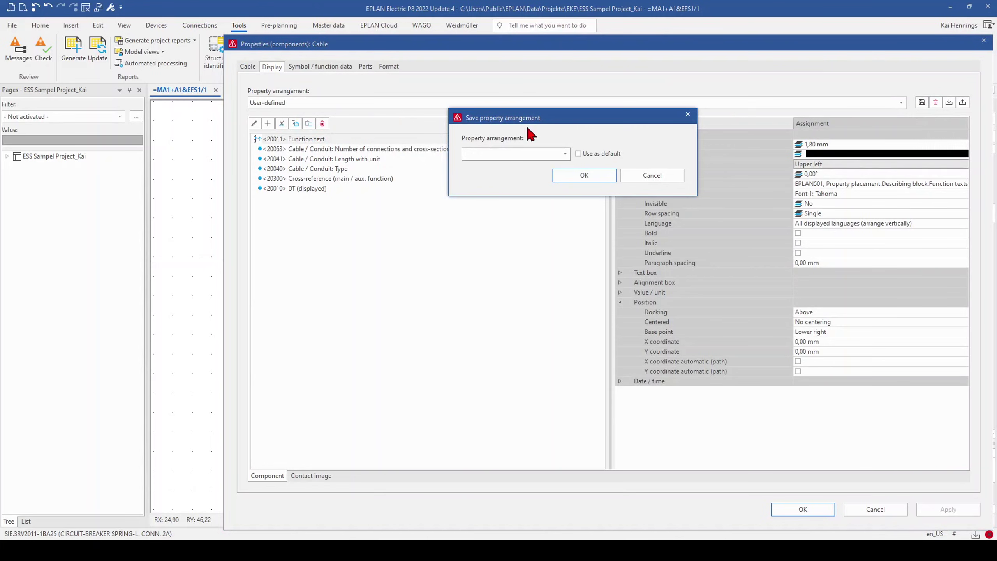
text(Cable_left)
click(585, 175)
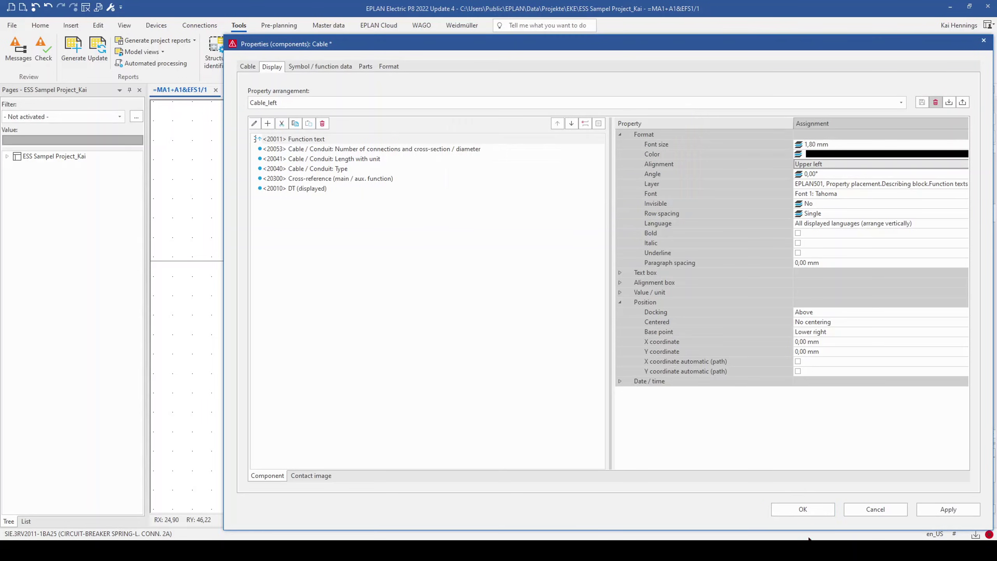
click(803, 508)
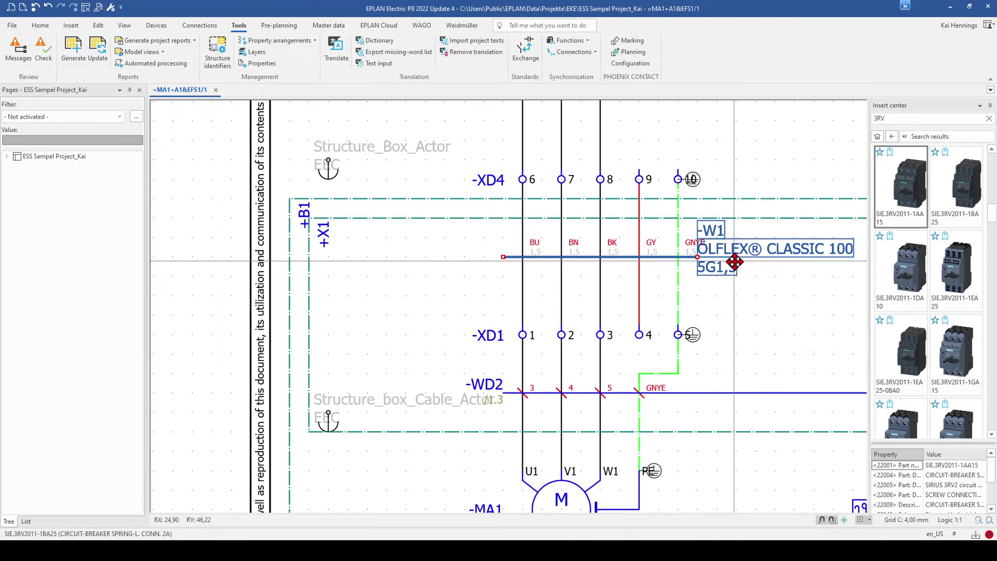
scroll(746, 325, down, 4)
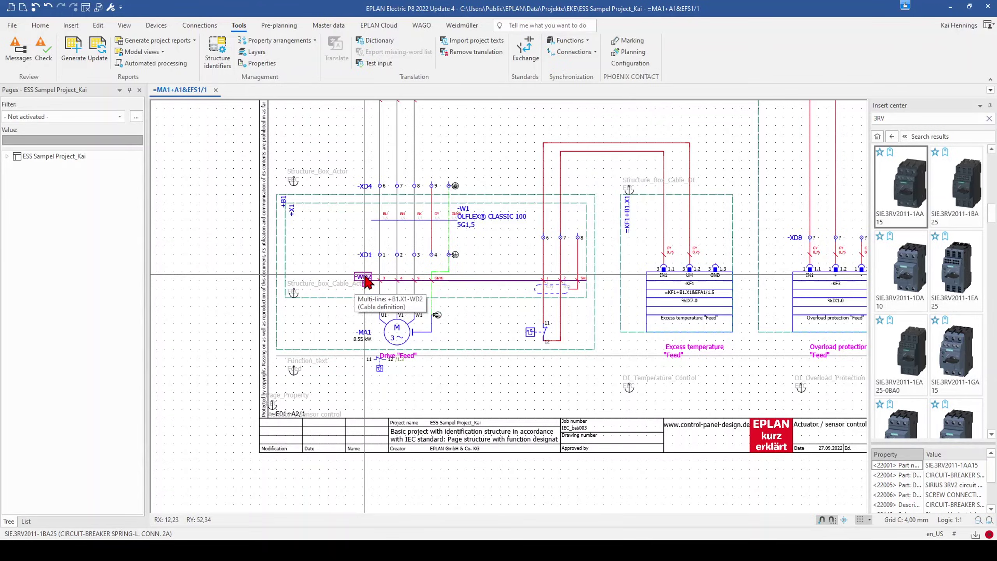
Apply the Cable_left arrangement to the -WD2 ÖLFLEX SERVO 700 cable and compare it with -W1
double_click(371, 275)
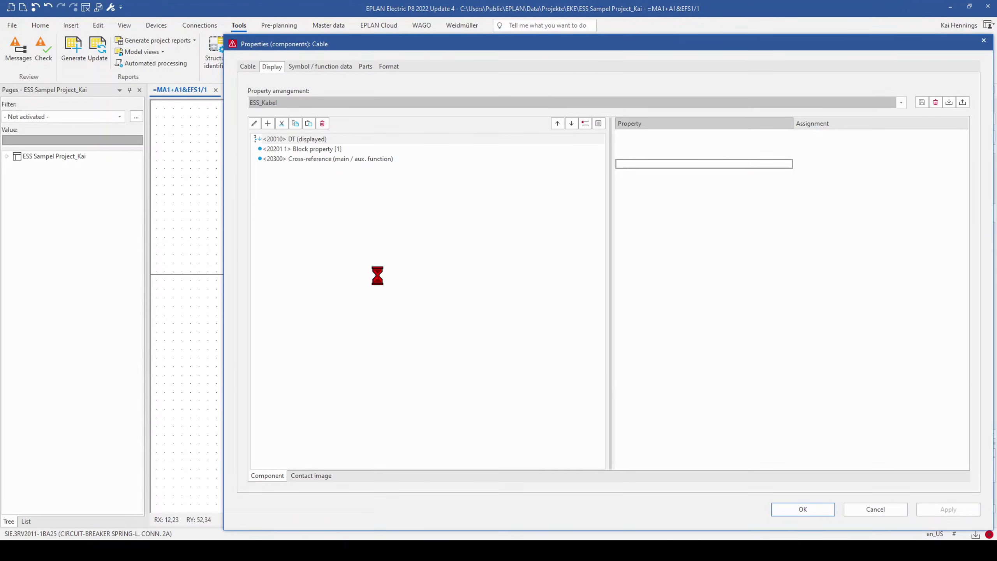
click(901, 103)
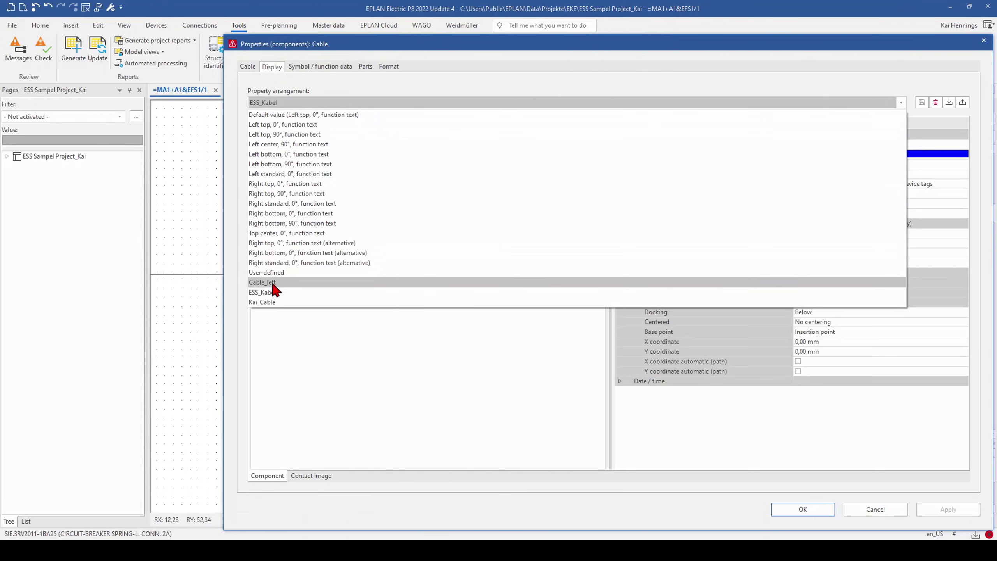
click(272, 292)
click(801, 509)
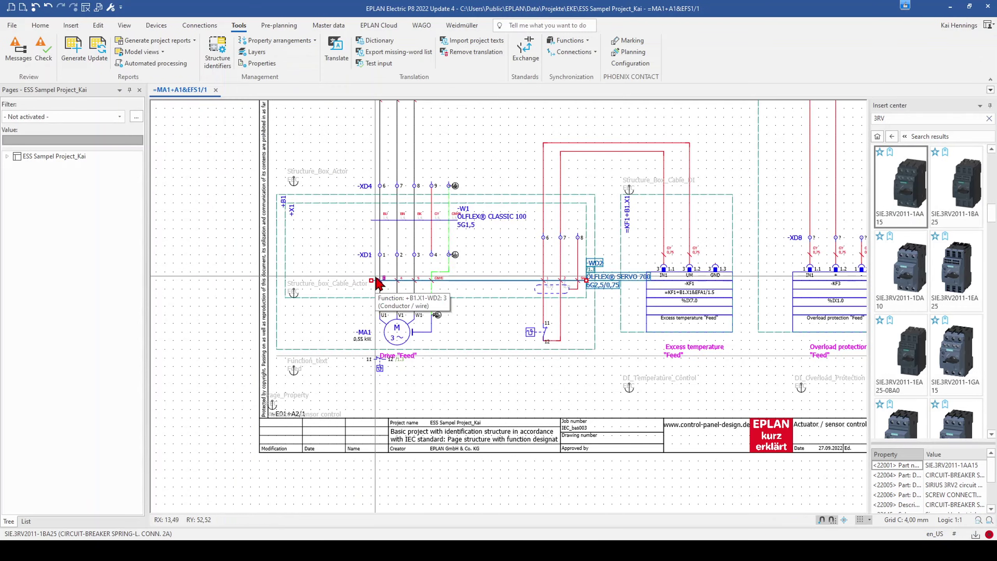
scroll(603, 282, up, 3)
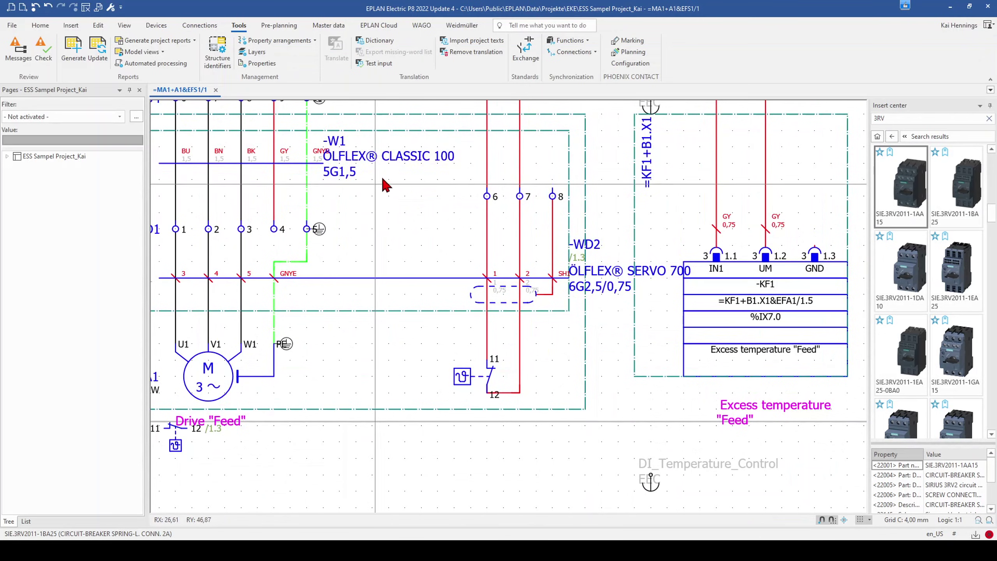
click(338, 169)
scroll(339, 169, down, 4)
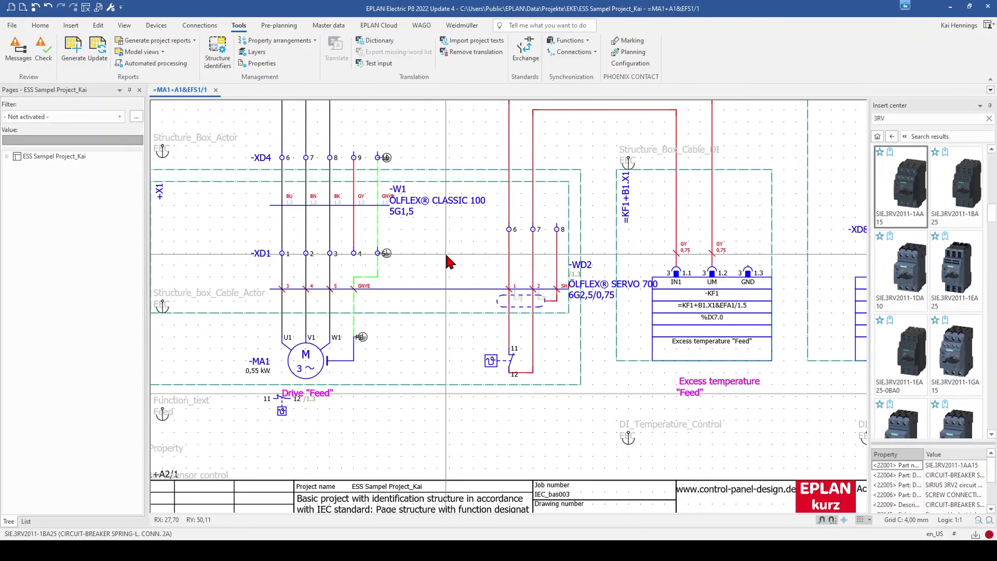
Open the Configure property arrangements dialog and switch it to tree view
click(164, 188)
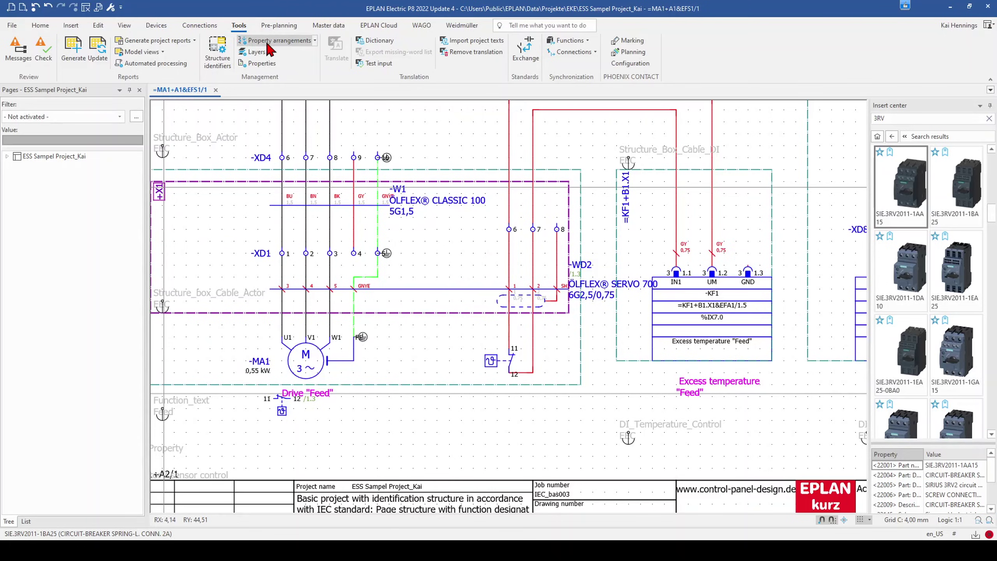
click(315, 40)
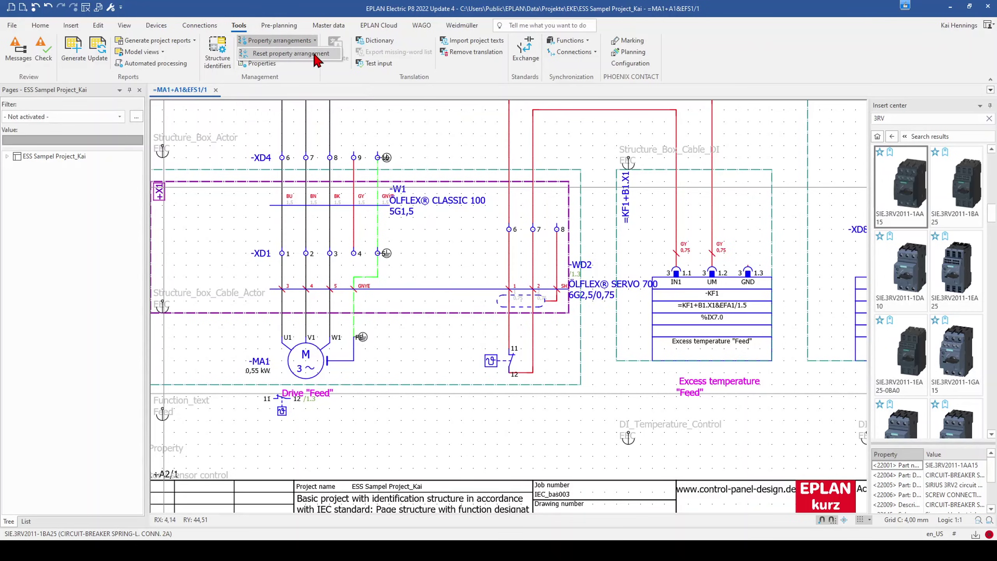
click(315, 55)
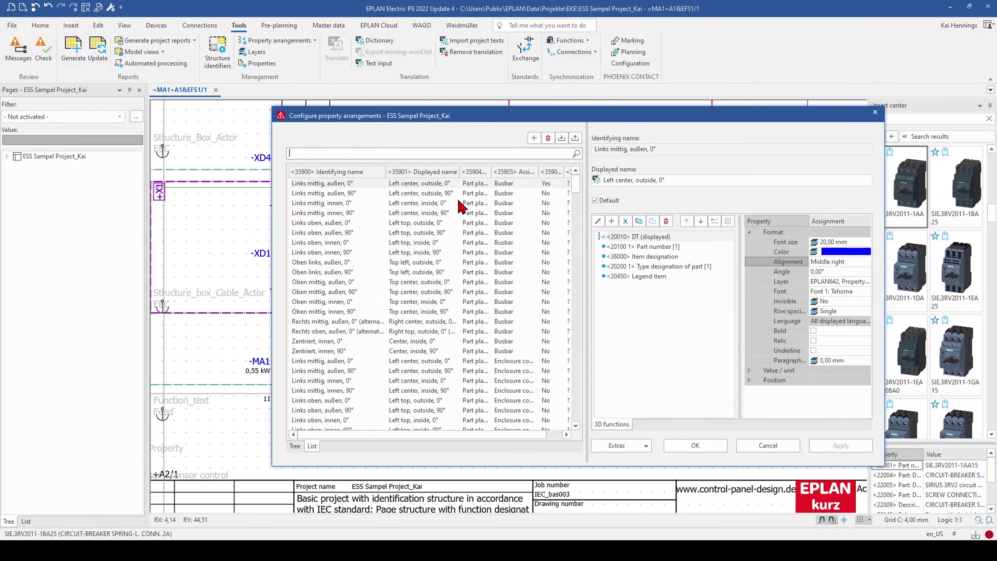
click(294, 446)
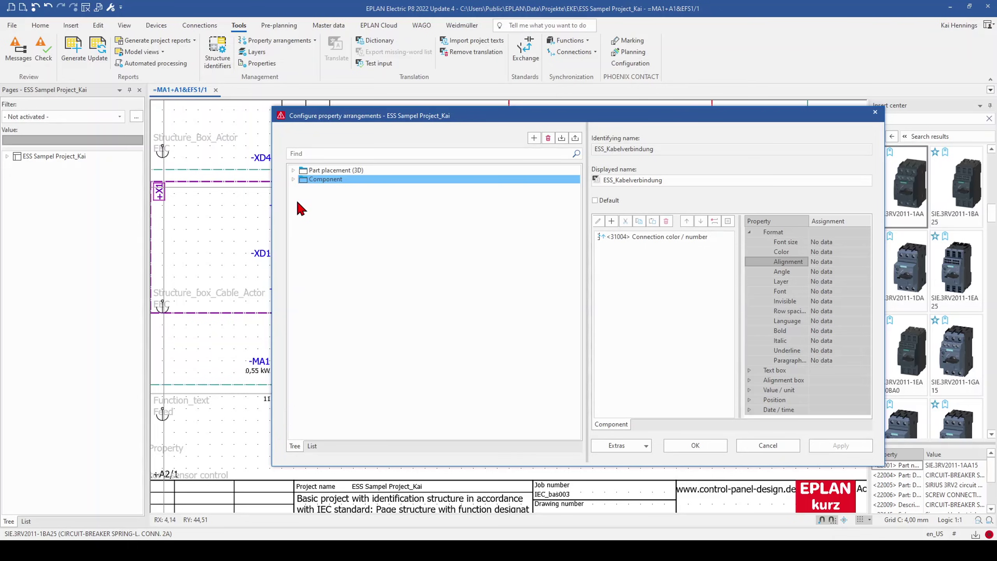
Expand the tree to the motor overload switch's QL3_1 Variant A, then select MyPA and aqfa
click(293, 179)
click(302, 197)
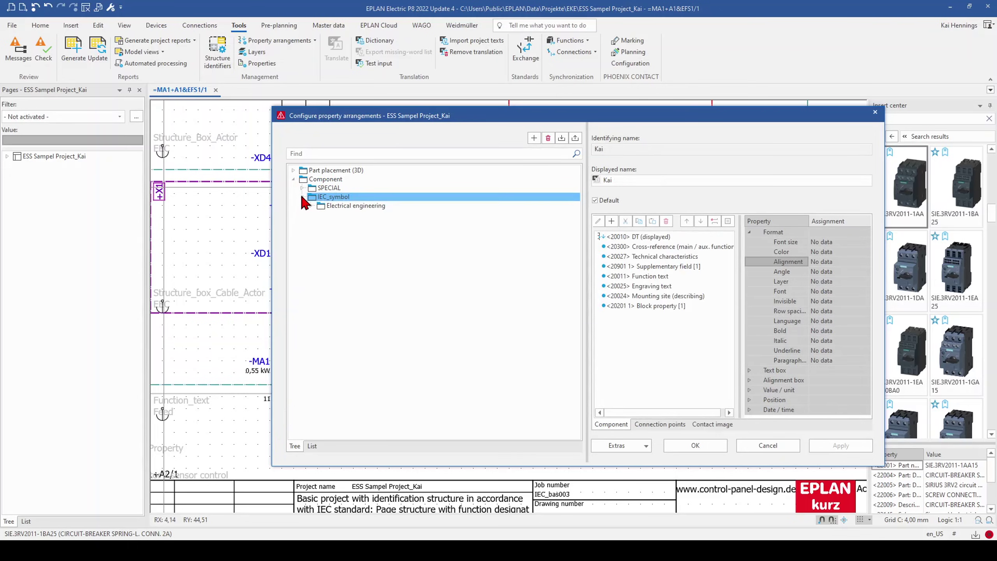
click(311, 206)
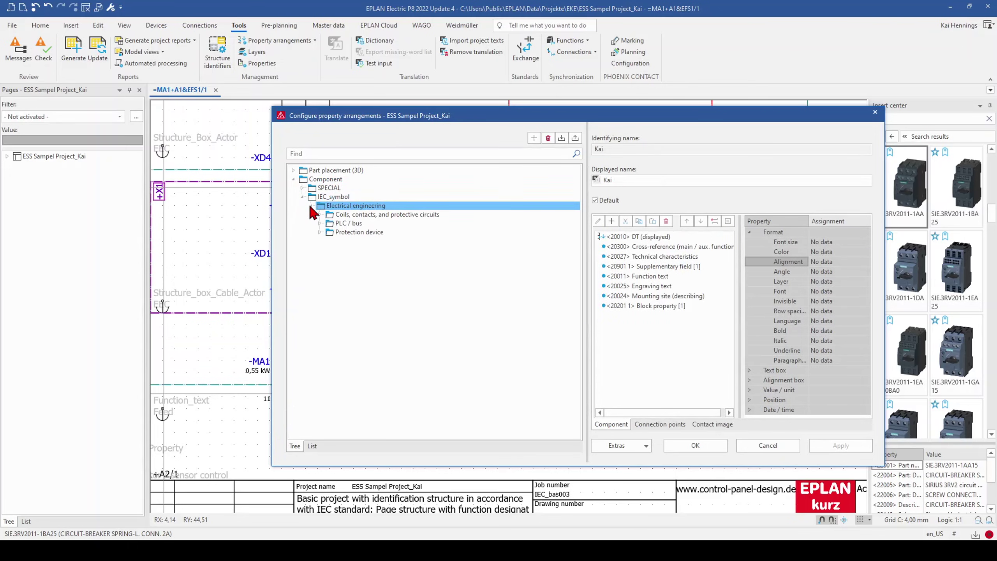
click(319, 232)
click(329, 241)
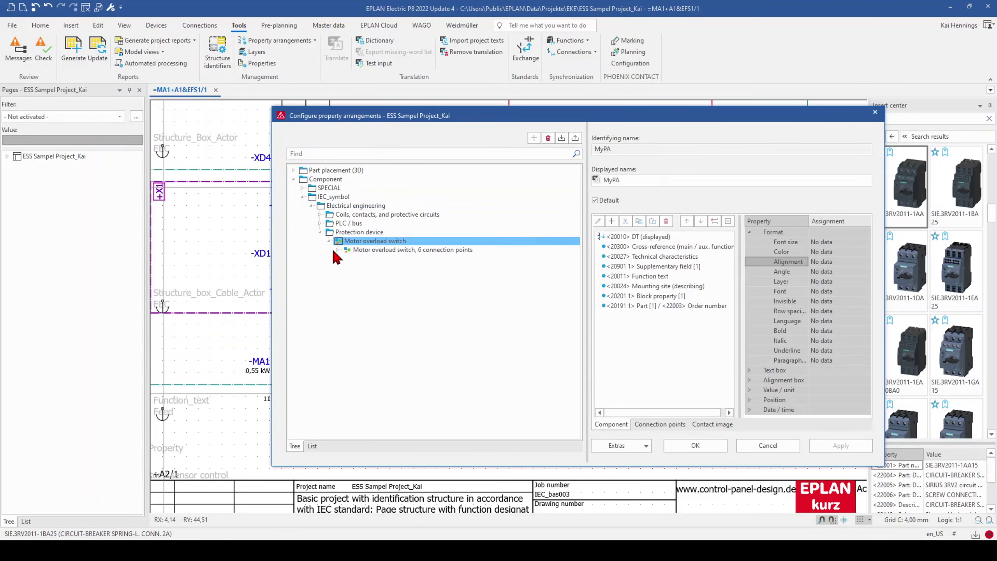
click(338, 249)
click(345, 258)
click(367, 266)
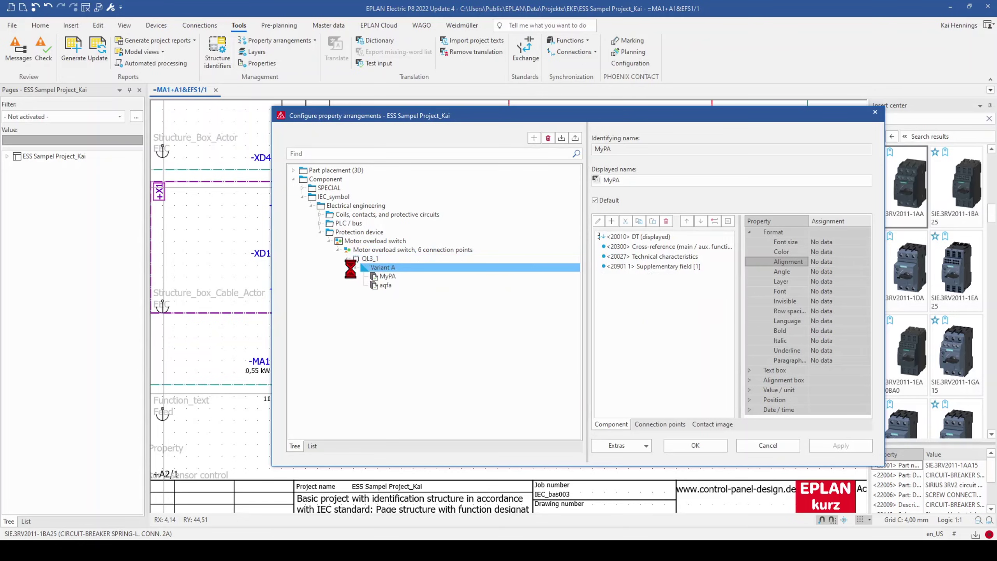
click(388, 276)
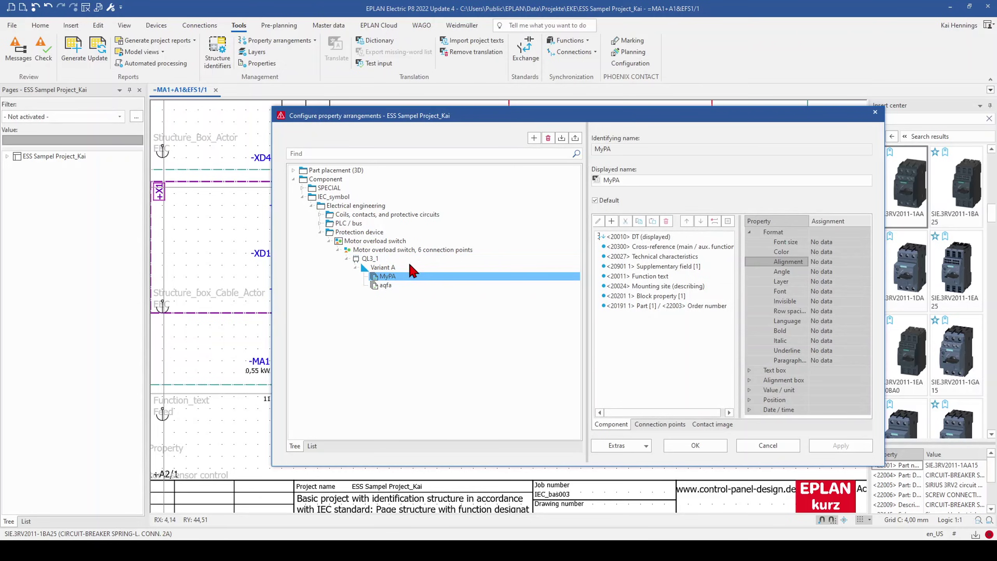
click(385, 285)
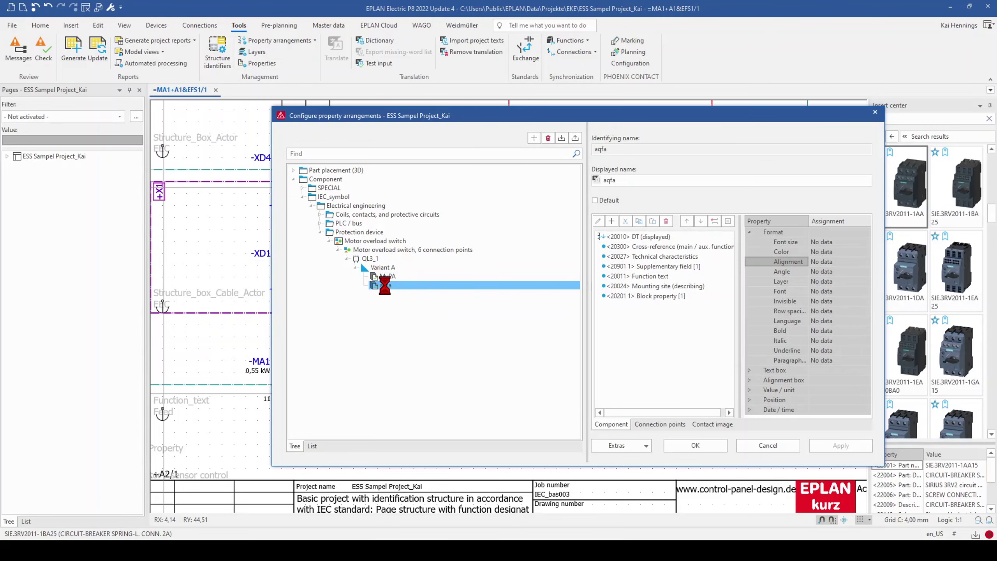
Delete the aqfa arrangement, clear MyPA's Default checkbox, and apply the changes
click(548, 138)
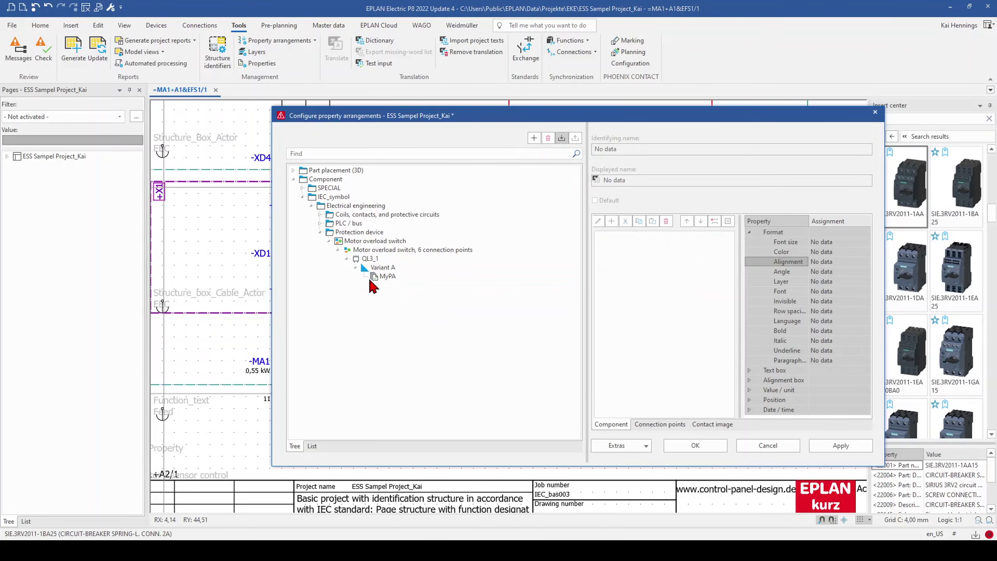
click(384, 276)
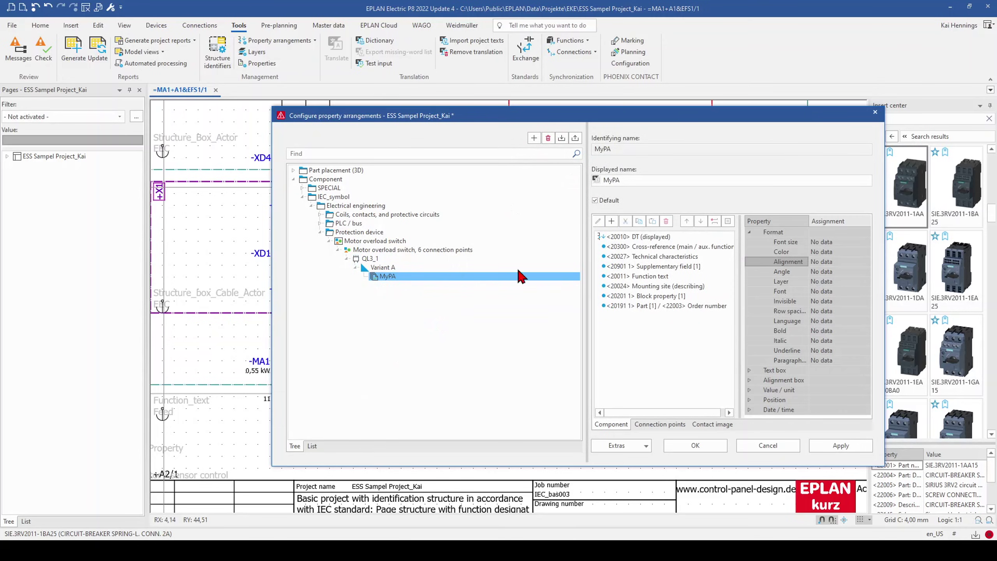
click(596, 200)
click(837, 446)
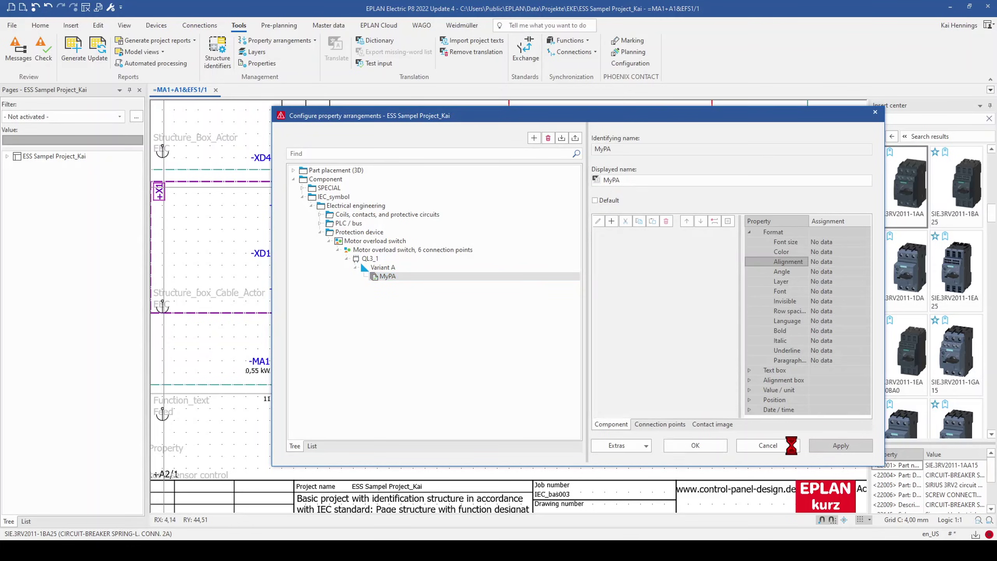
click(691, 445)
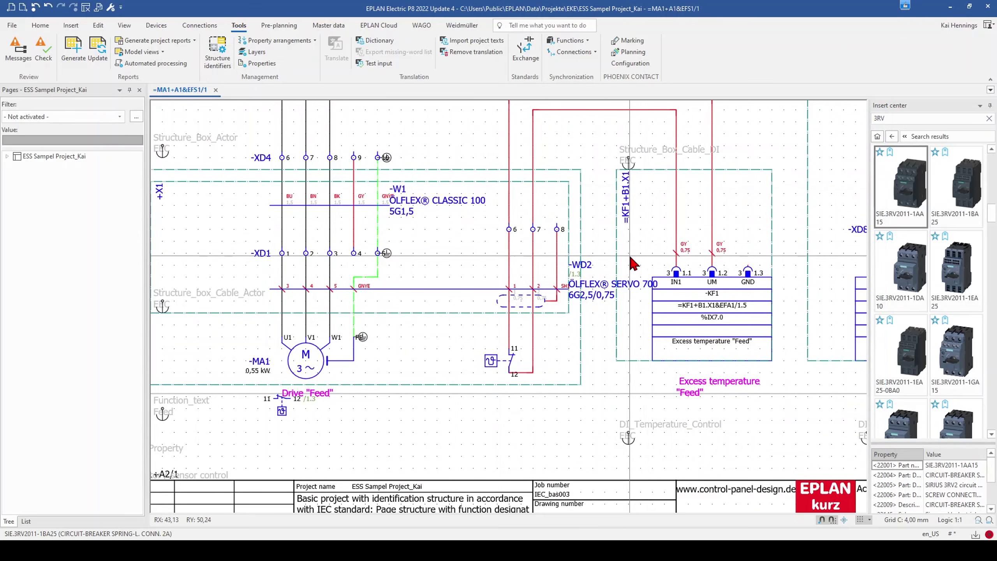
scroll(600, 281, down, 5)
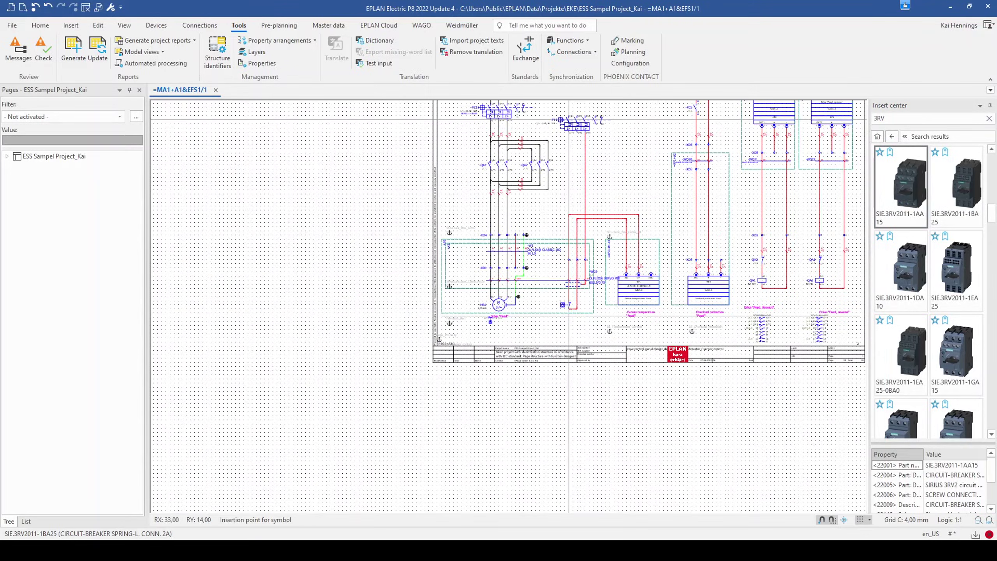
Place the 3RV2011-1AA15 breaker as -F1 beside -FC1, keeping the Default value arrangement
scroll(565, 126, up, 5)
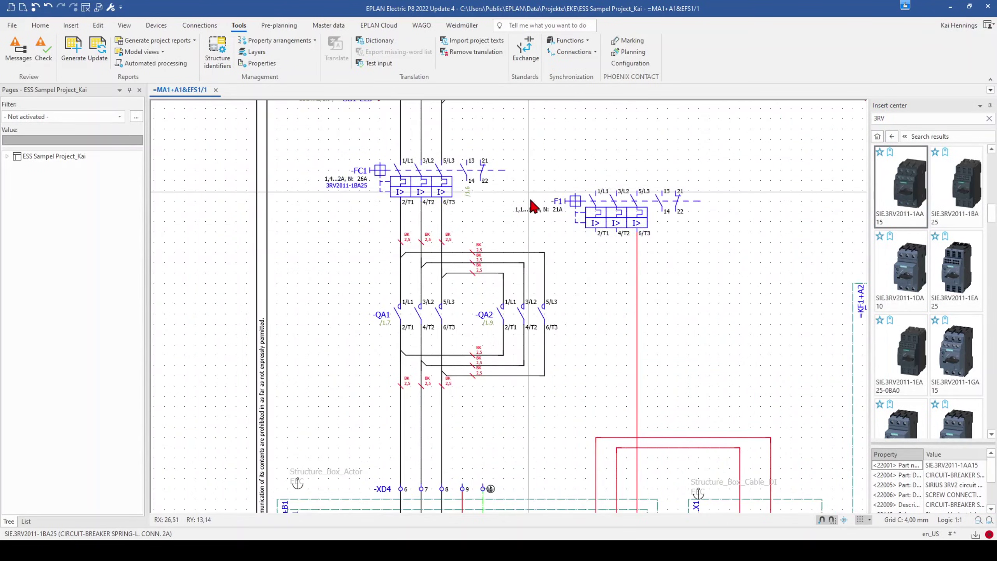
click(616, 212)
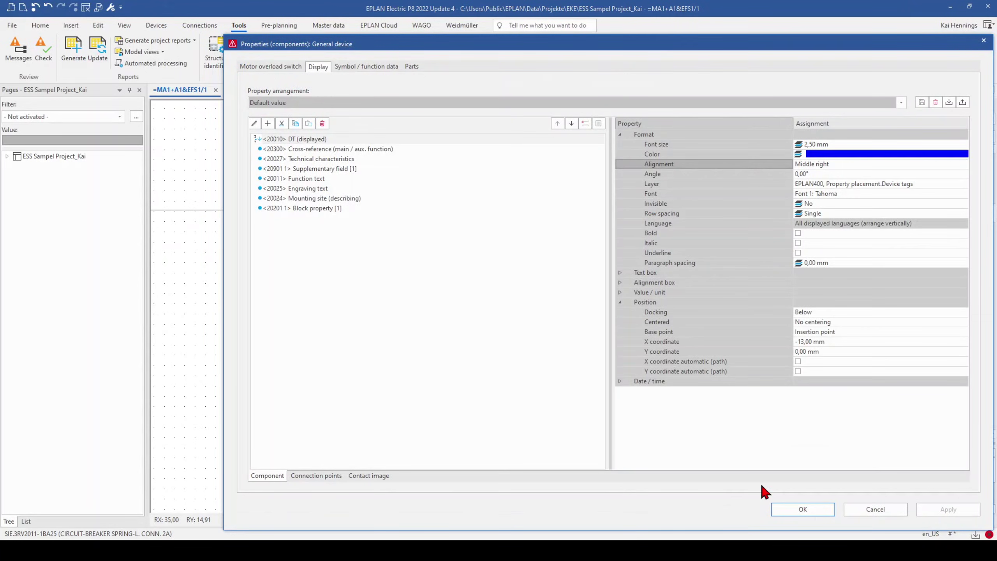
click(876, 509)
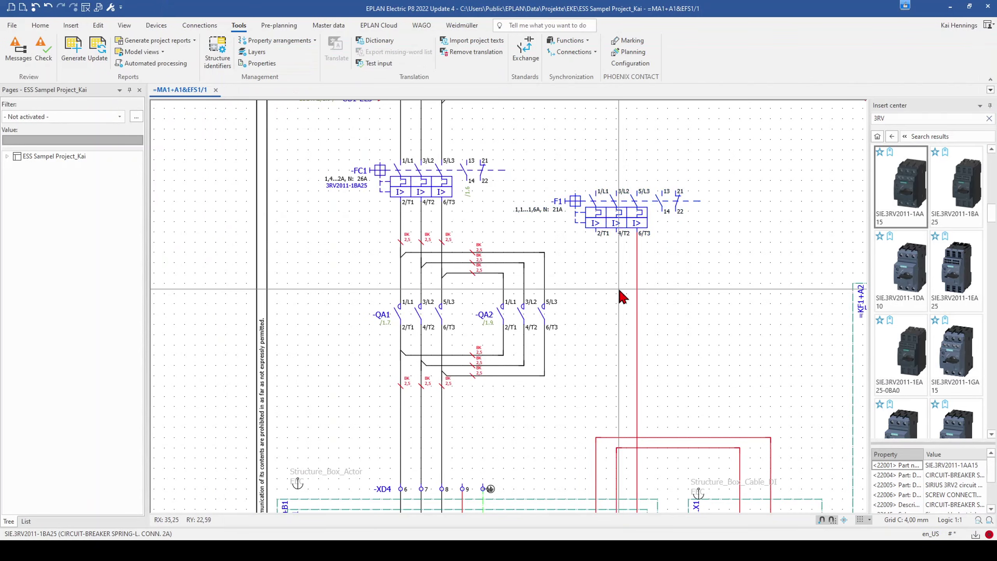
scroll(619, 292, down, 2)
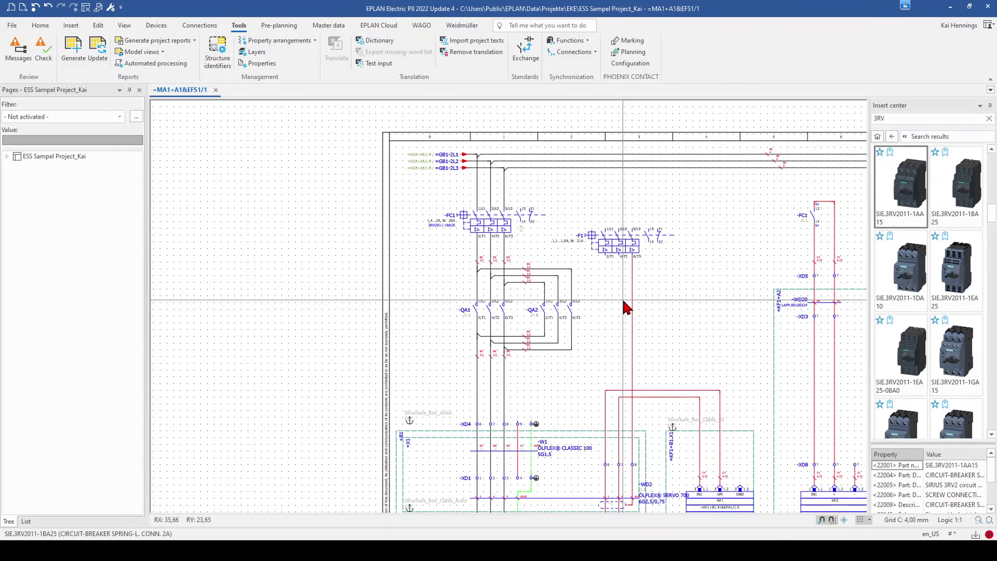